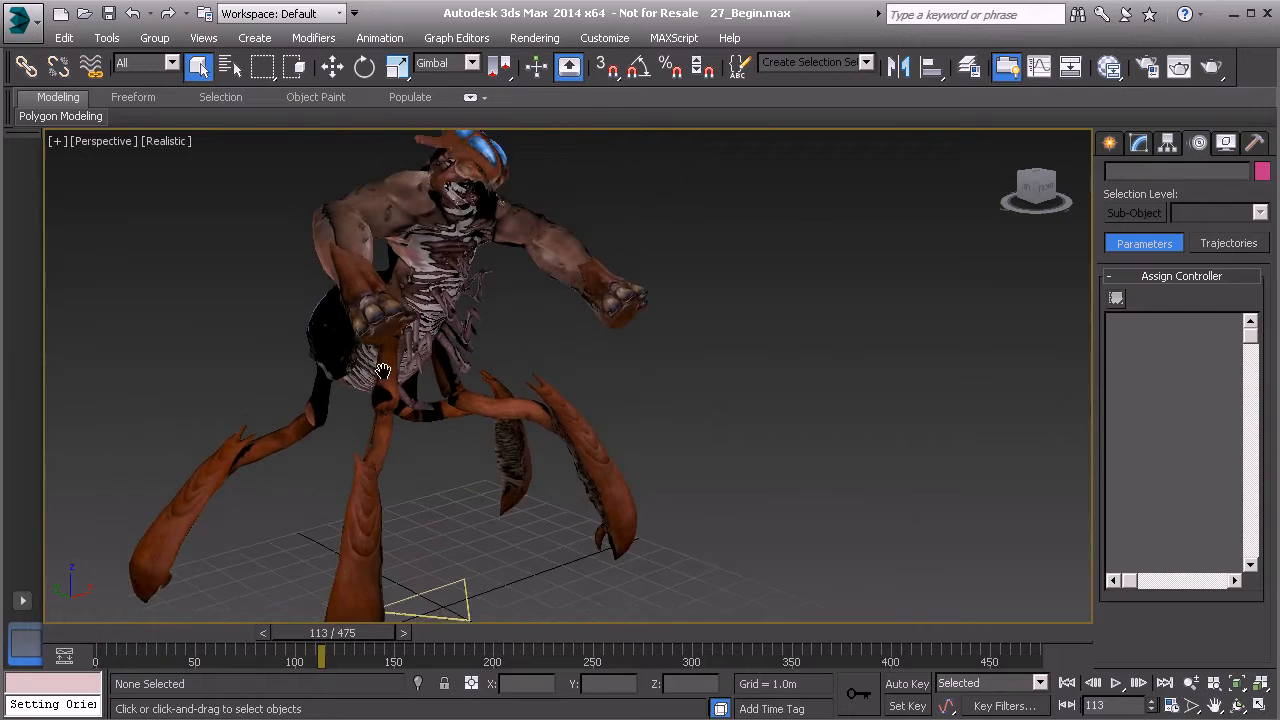
Step: Play and scrub the creature's animation between about frames 50 and 192 to examine how its body moves through the scene
drag(367, 645, 251, 631)
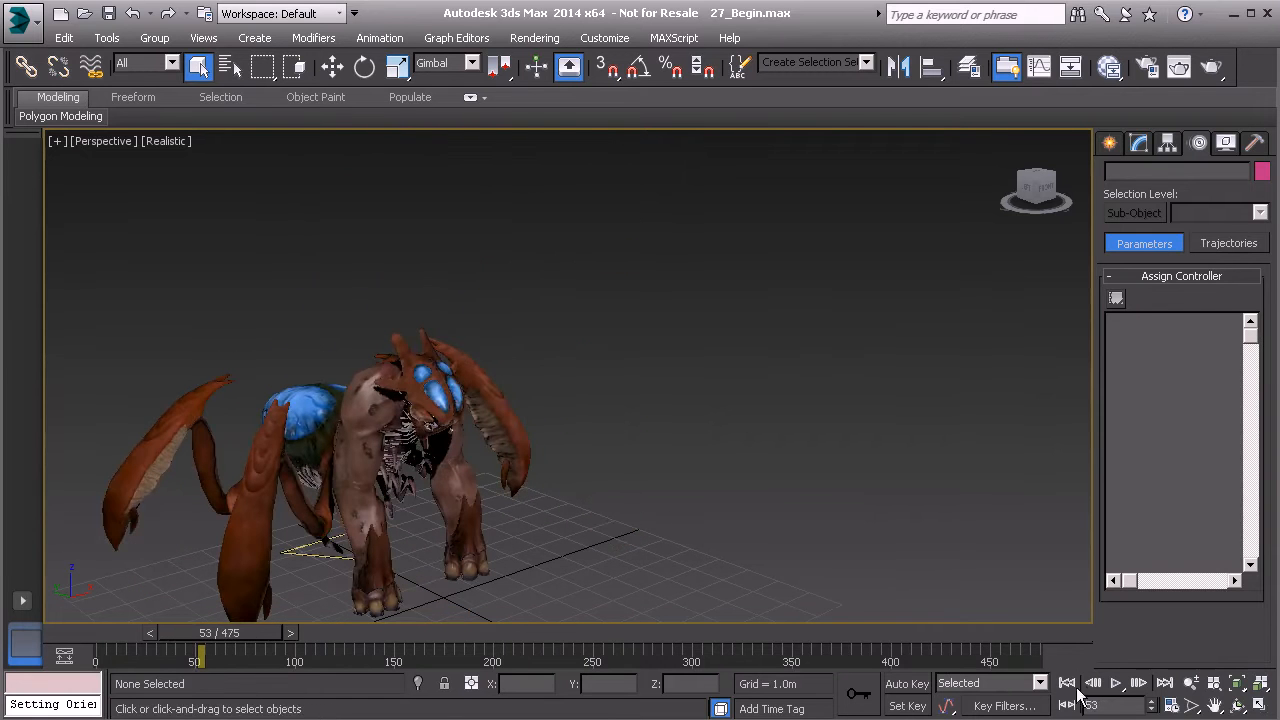
click(1116, 683)
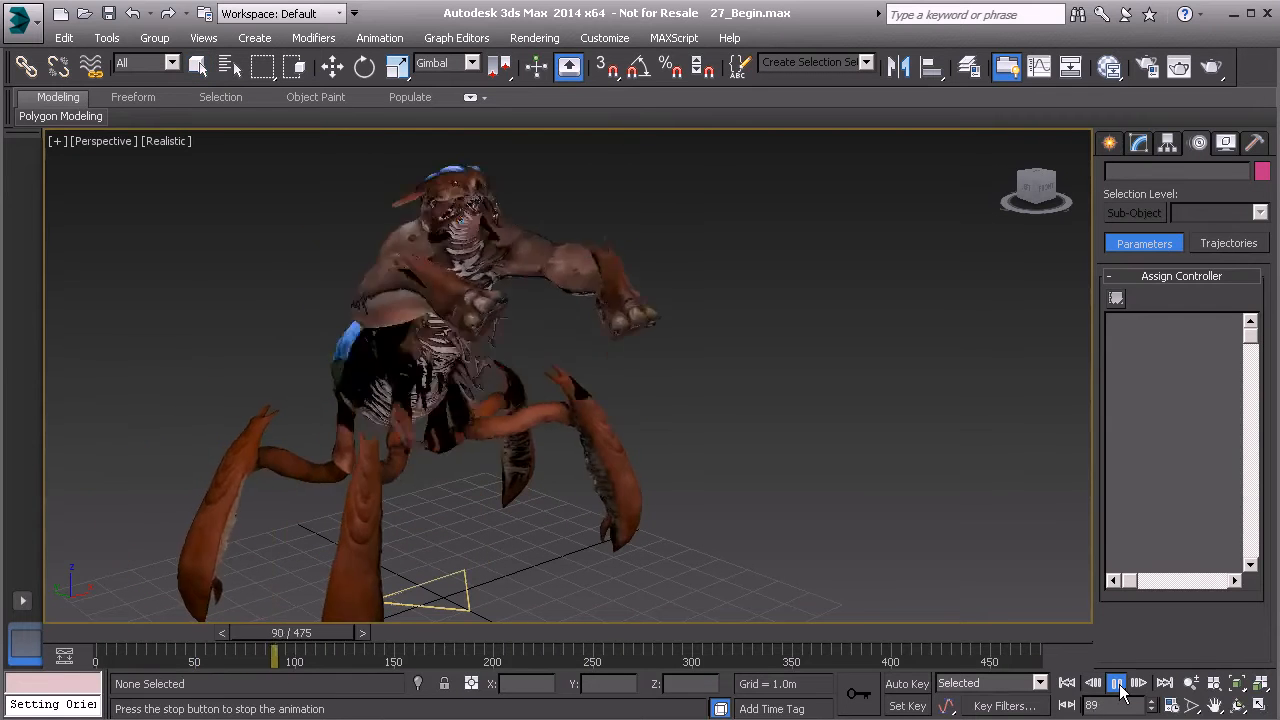
click(1116, 683)
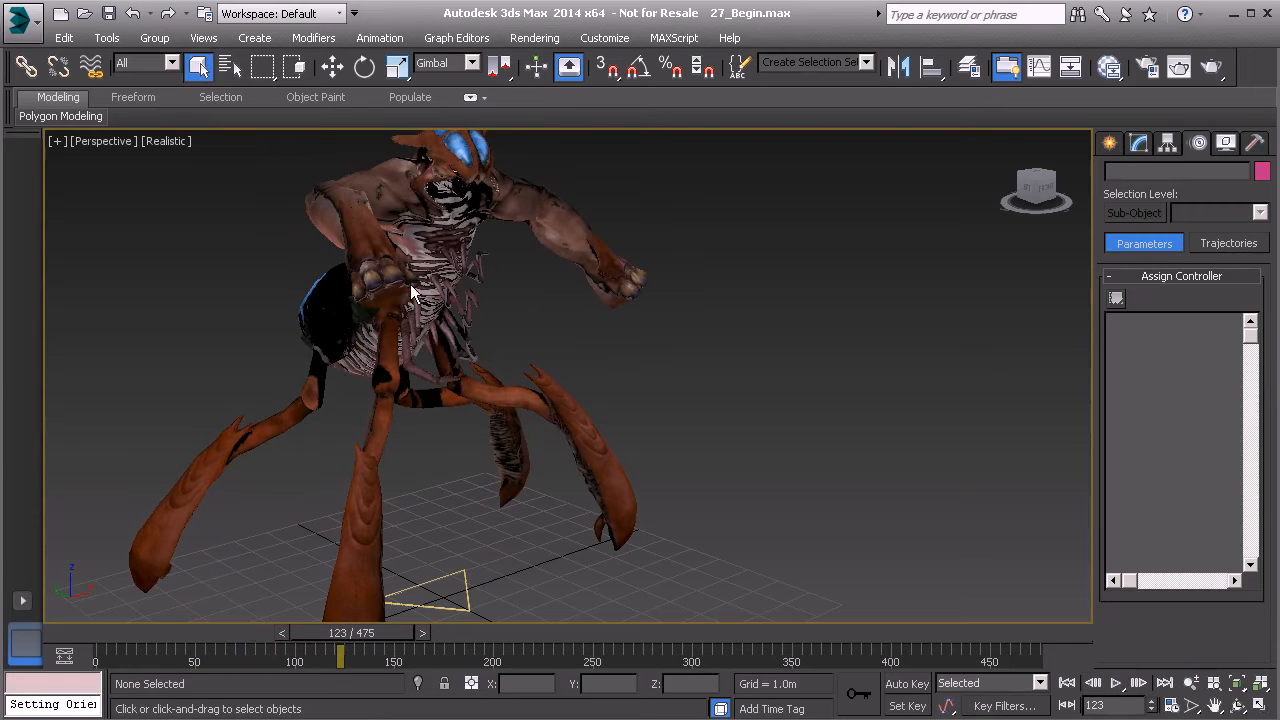
drag(366, 633, 337, 637)
alt+middle_drag(665, 404, 319, 586)
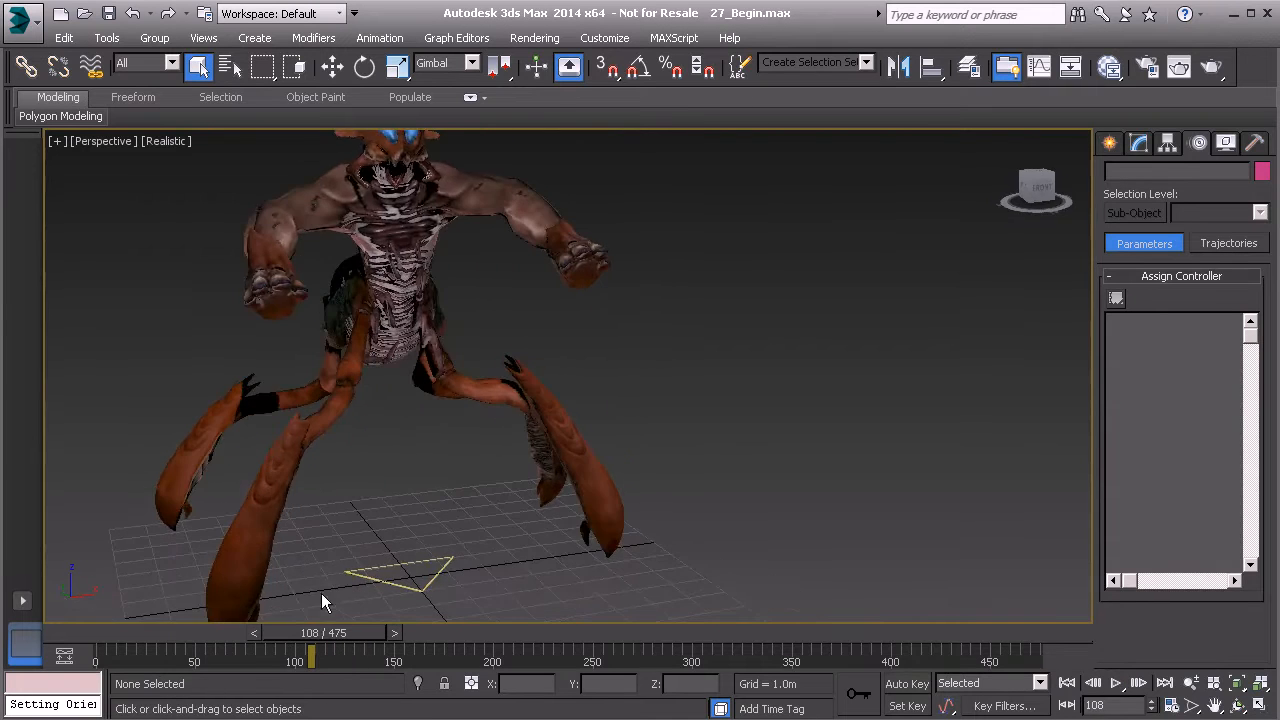
drag(348, 636, 390, 637)
key(q)
alt+middle_drag(425, 350, 613, 568)
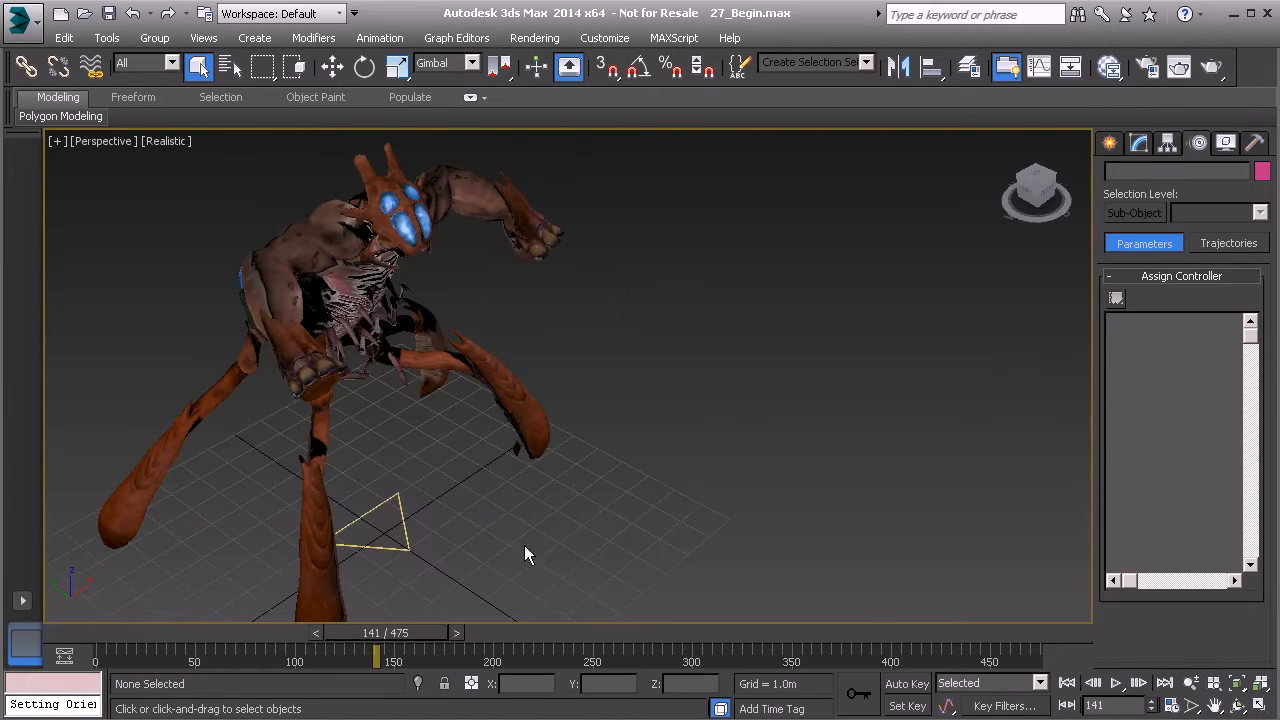
alt+middle_drag(410, 234, 447, 290)
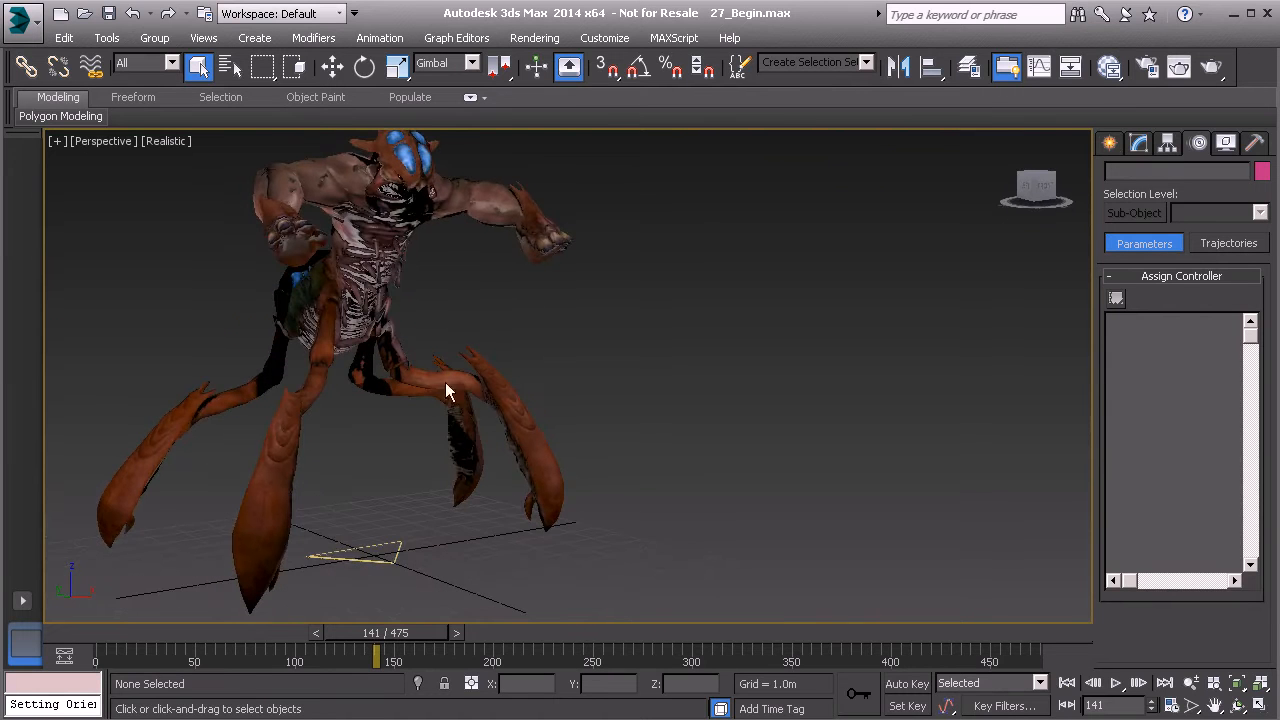
drag(415, 632, 480, 645)
alt+middle_drag(487, 623, 408, 402)
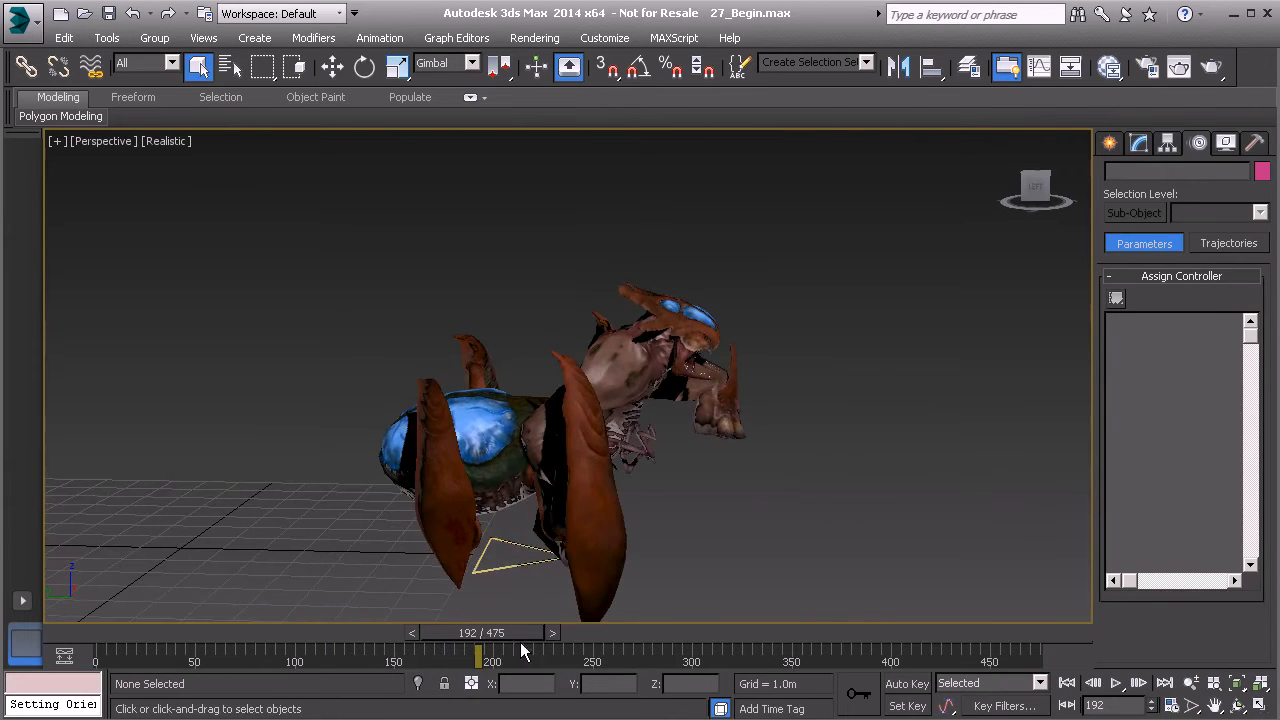
drag(491, 634, 479, 622)
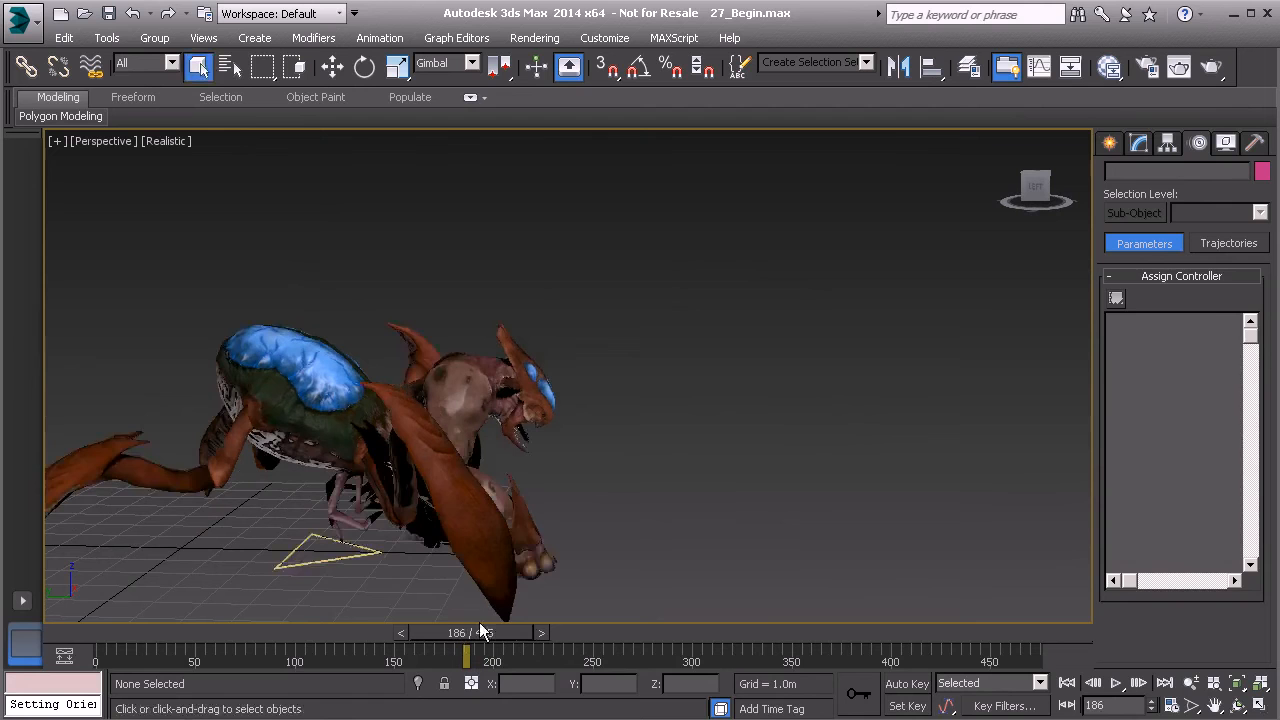
Step: Select the triangular Anim_Global01 control under the creature and set its Zero Pos XYZ position layer weight to 0
click(372, 557)
middle_drag(372, 557, 419, 552)
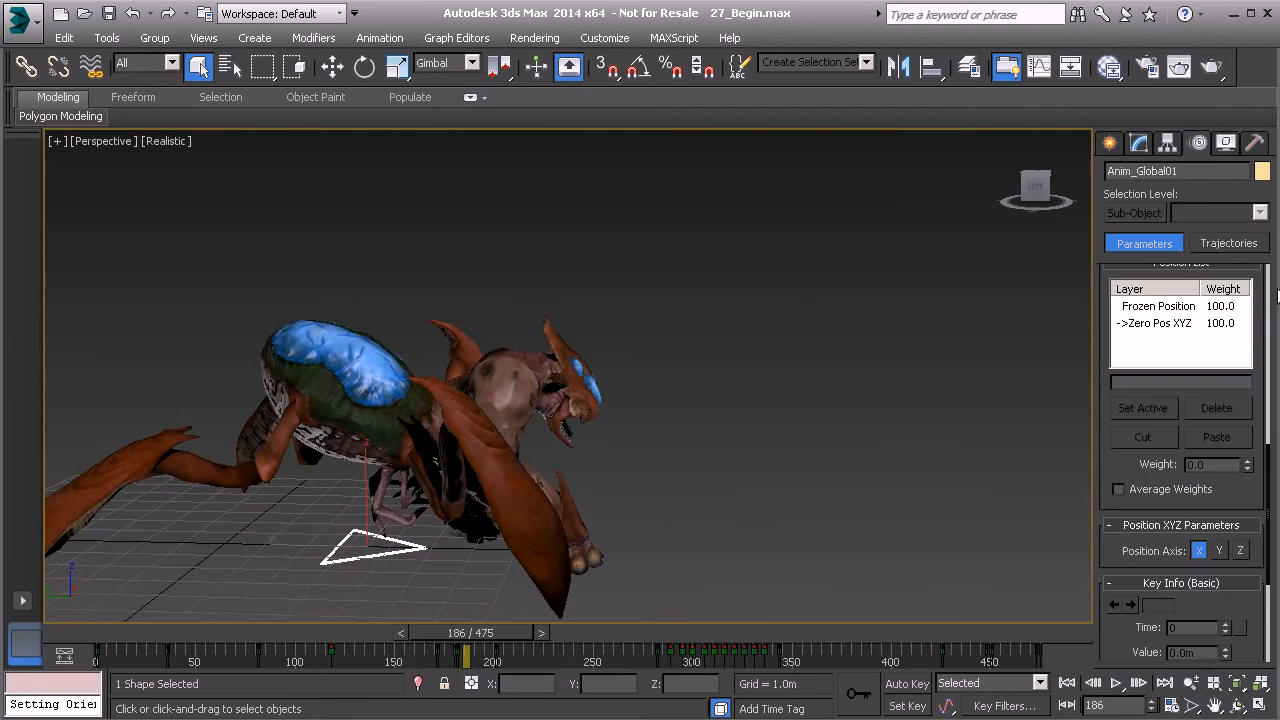
click(1170, 330)
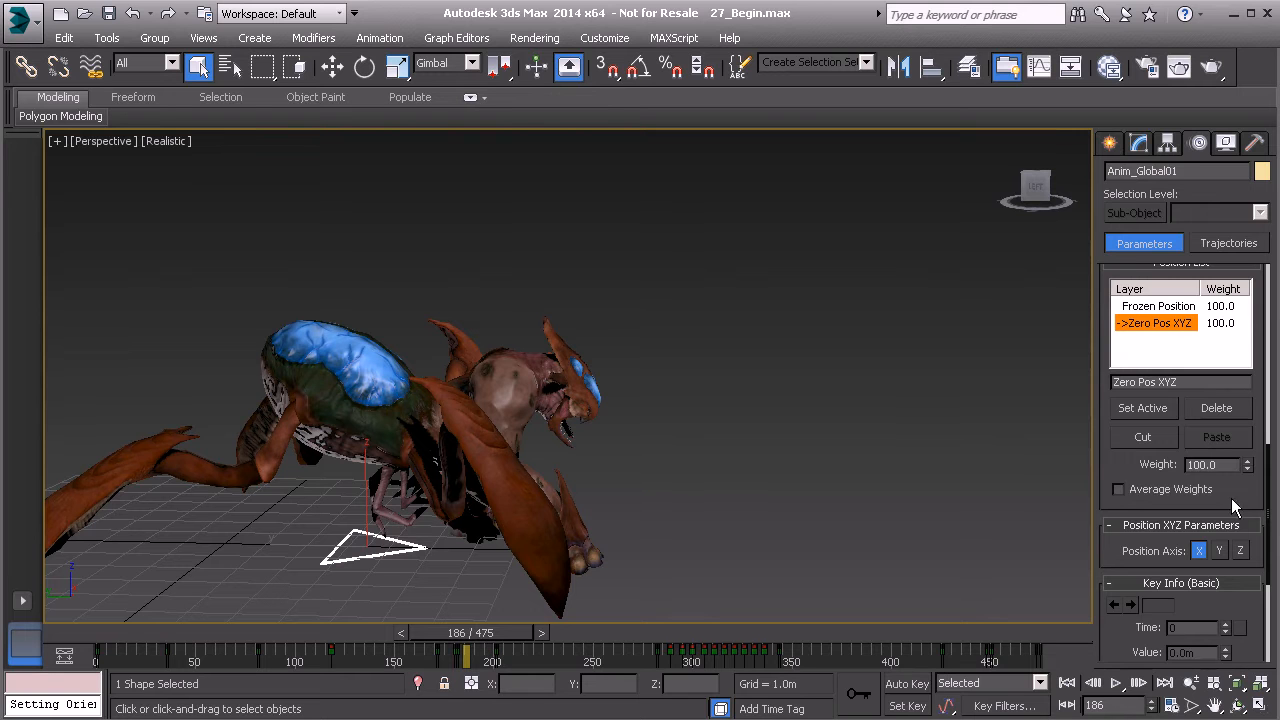
right_click(1247, 468)
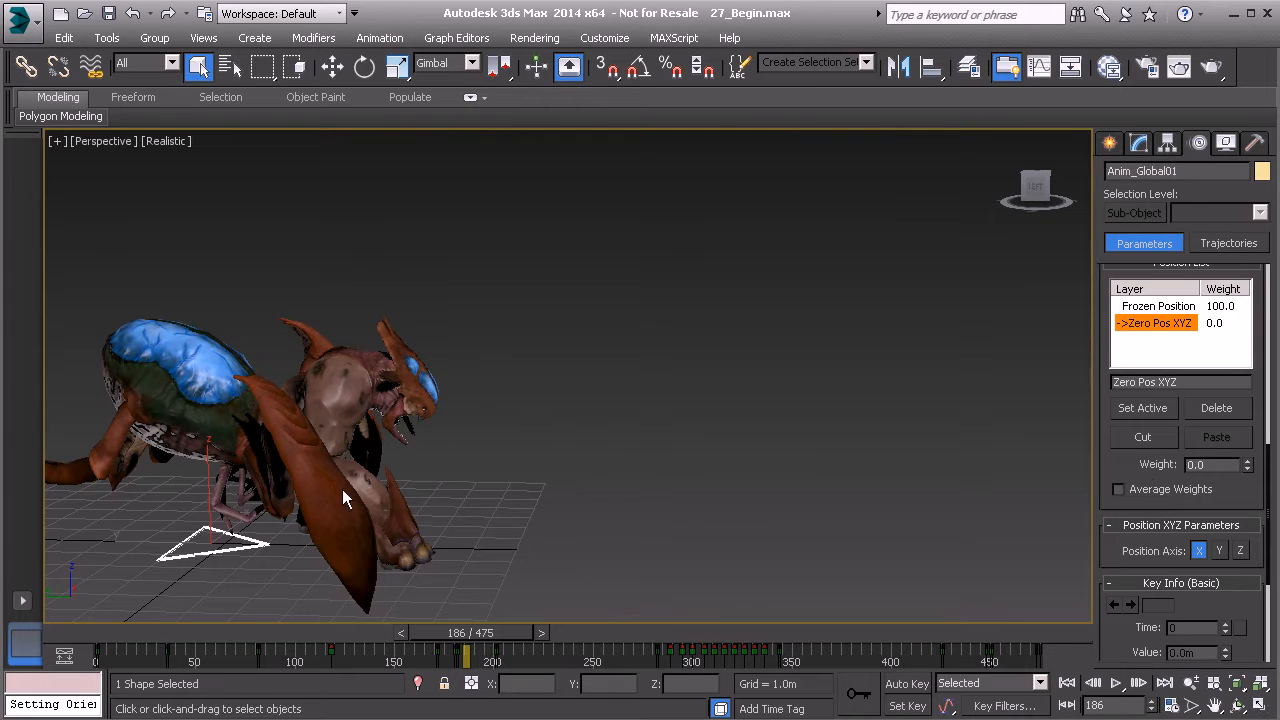
middle_drag(363, 502, 410, 470)
Step: Scrub and play the animation from about frame 184 to 299 to examine the creature's motion without the global position offset
mouse_move(486, 645)
mouse_down()
mouse_move(441, 636)
mouse_move(519, 647)
mouse_move(488, 628)
mouse_up()
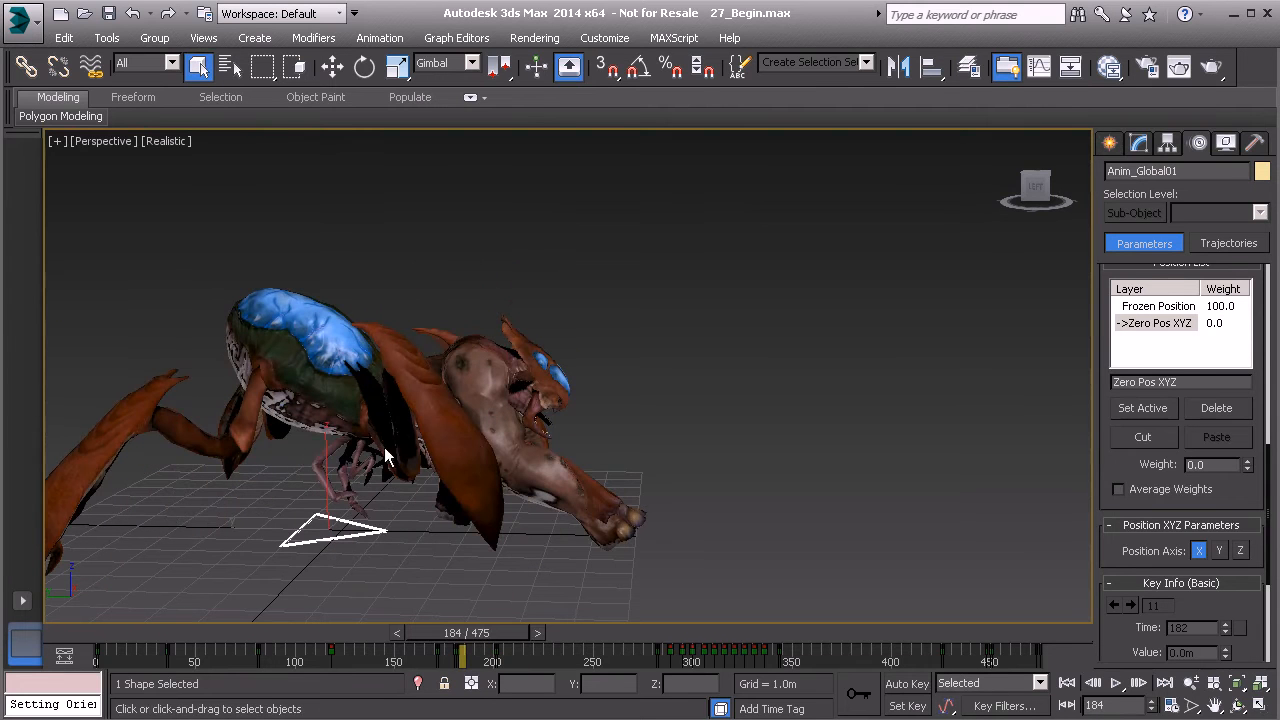
middle_drag(444, 406, 492, 397)
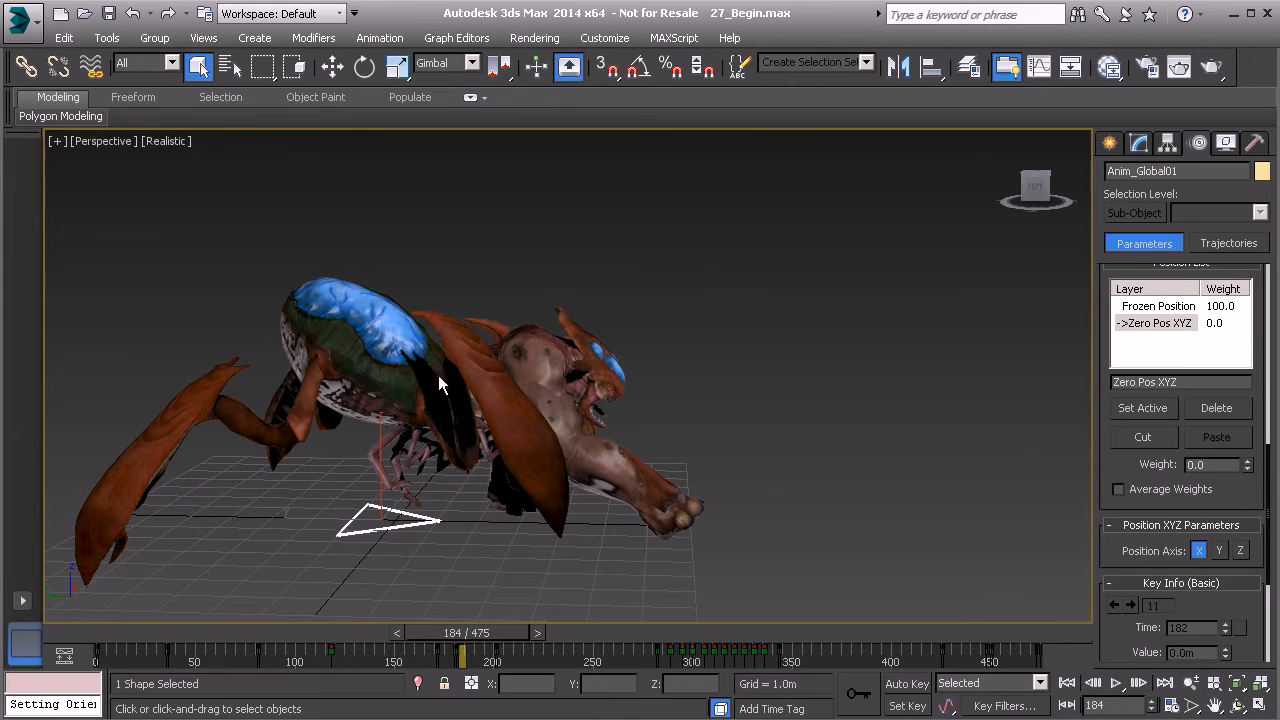
drag(481, 633, 524, 641)
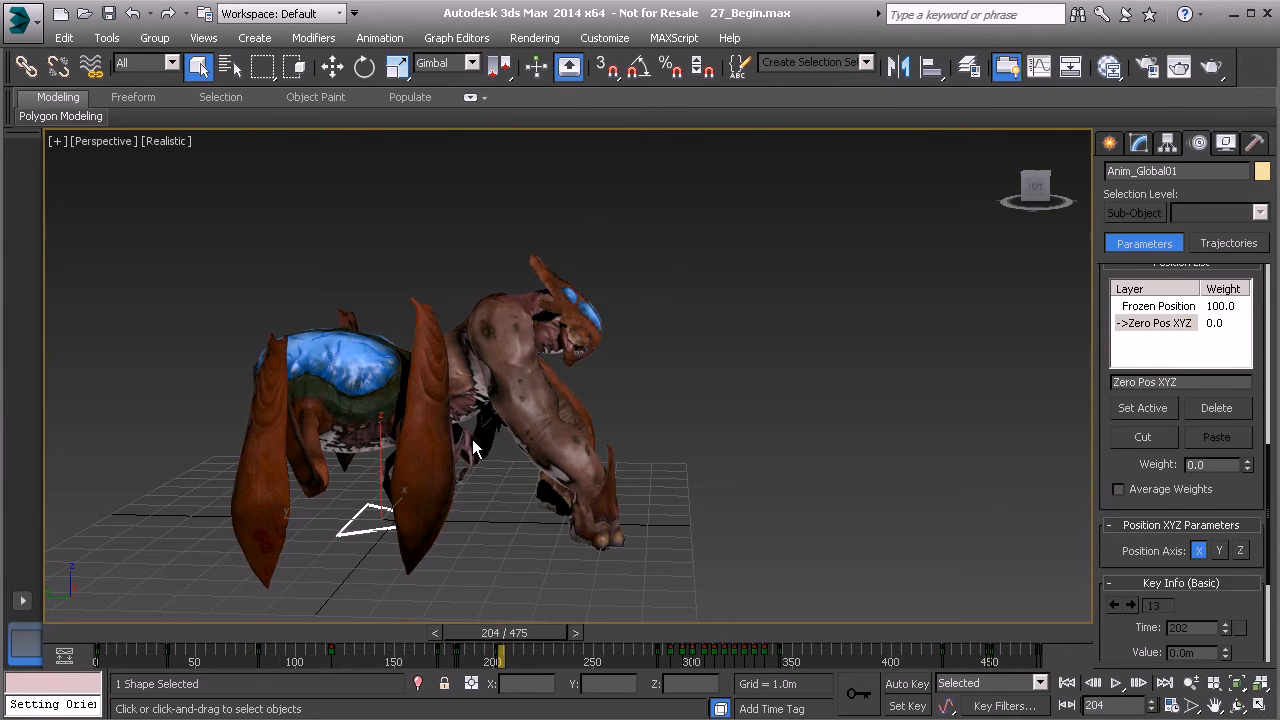
drag(498, 631, 470, 636)
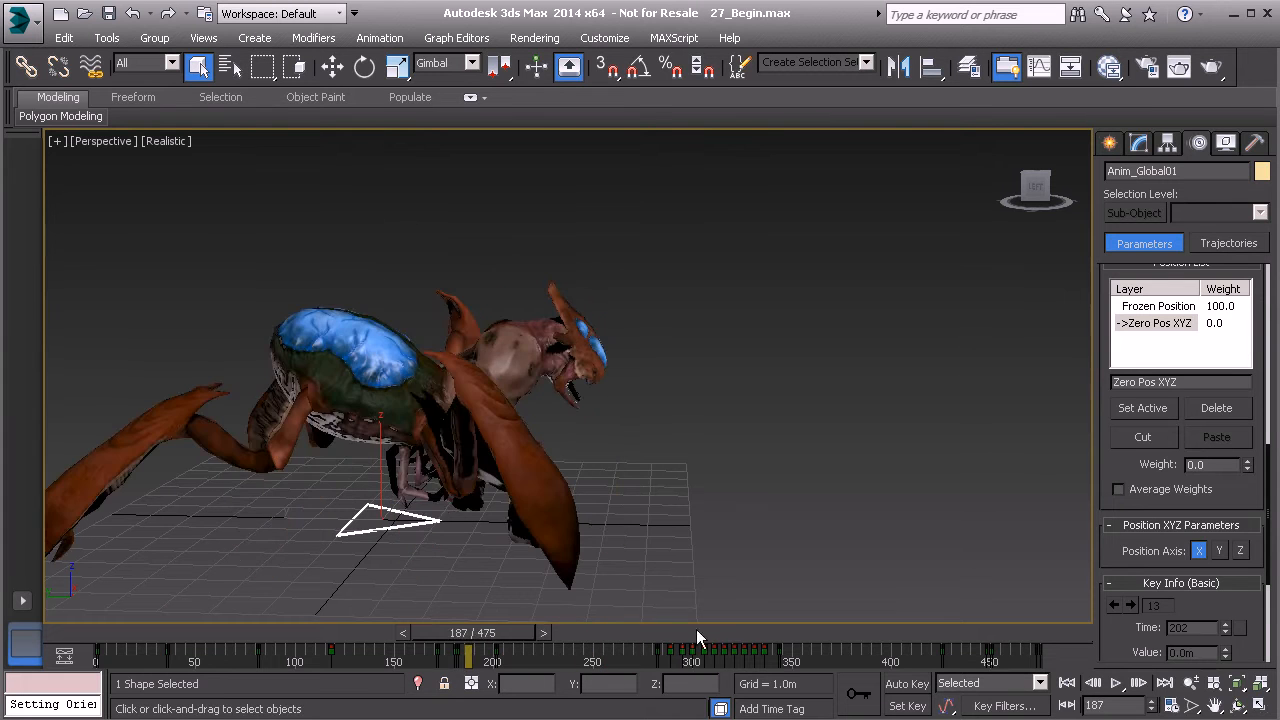
click(1116, 684)
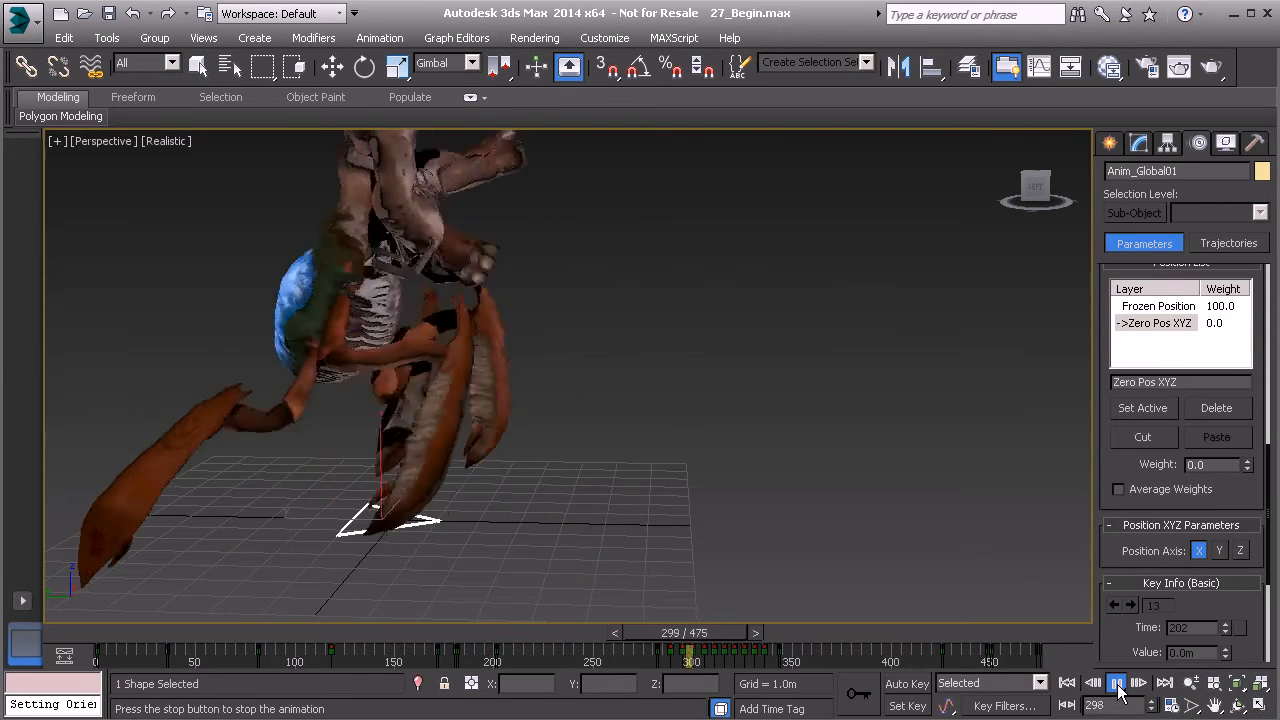
click(1116, 684)
alt+middle_drag(620, 413, 517, 467)
drag(752, 638, 697, 633)
middle_drag(443, 286, 445, 352)
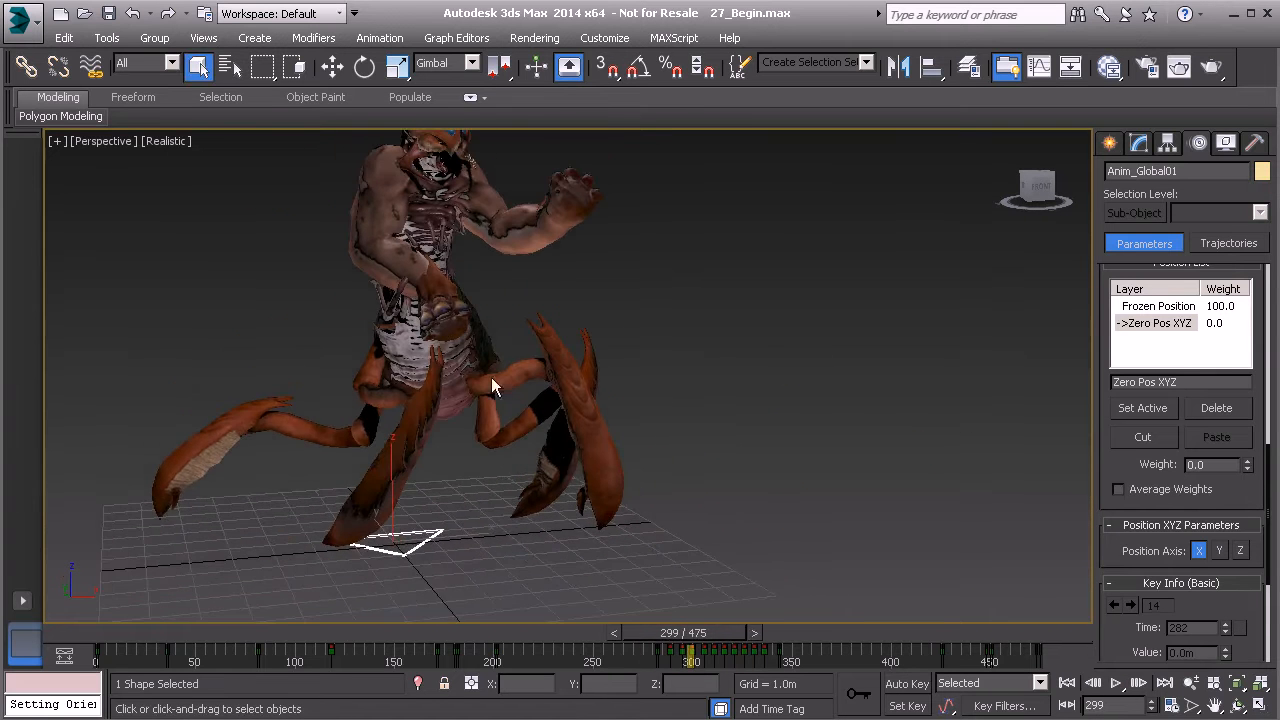
Step: Scrub and play the animation from about frame 299 to 422 to examine the creature's fall and recovery
drag(697, 634, 759, 632)
middle_drag(506, 558, 511, 501)
mouse_move(728, 627)
mouse_down()
mouse_move(680, 630)
mouse_move(725, 628)
mouse_up()
alt+middle_drag(560, 450, 559, 371)
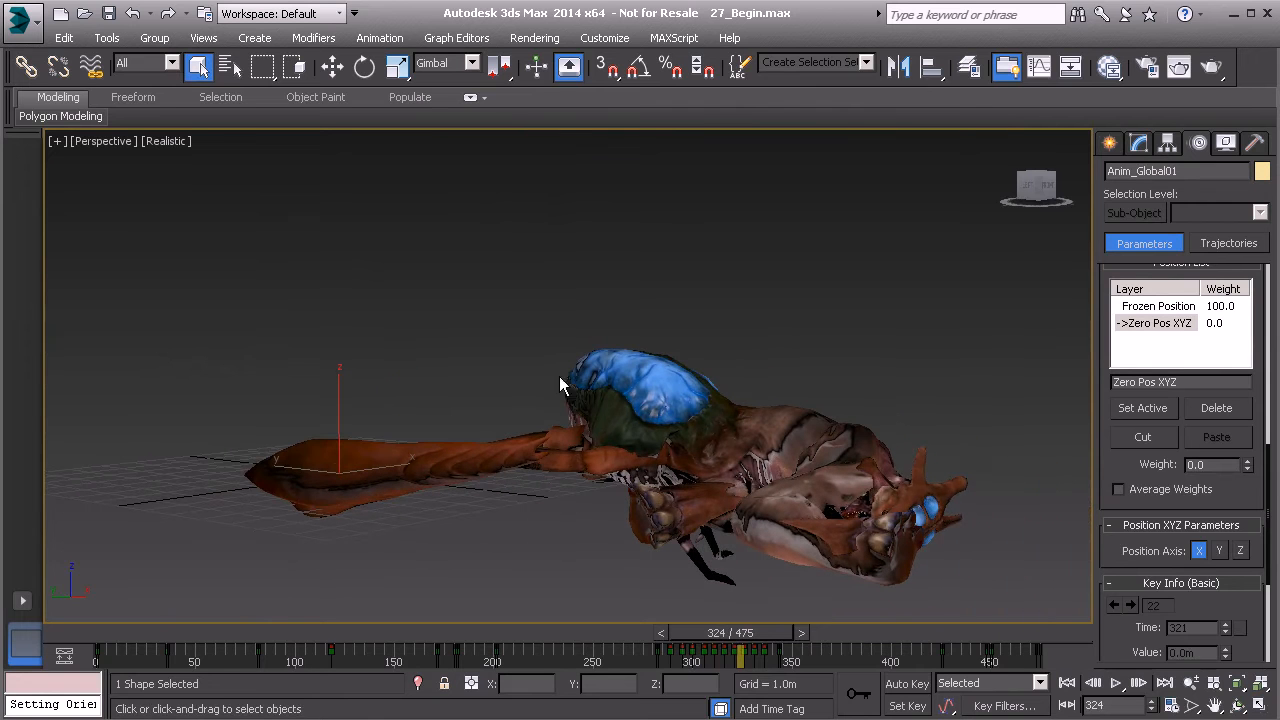
click(1118, 685)
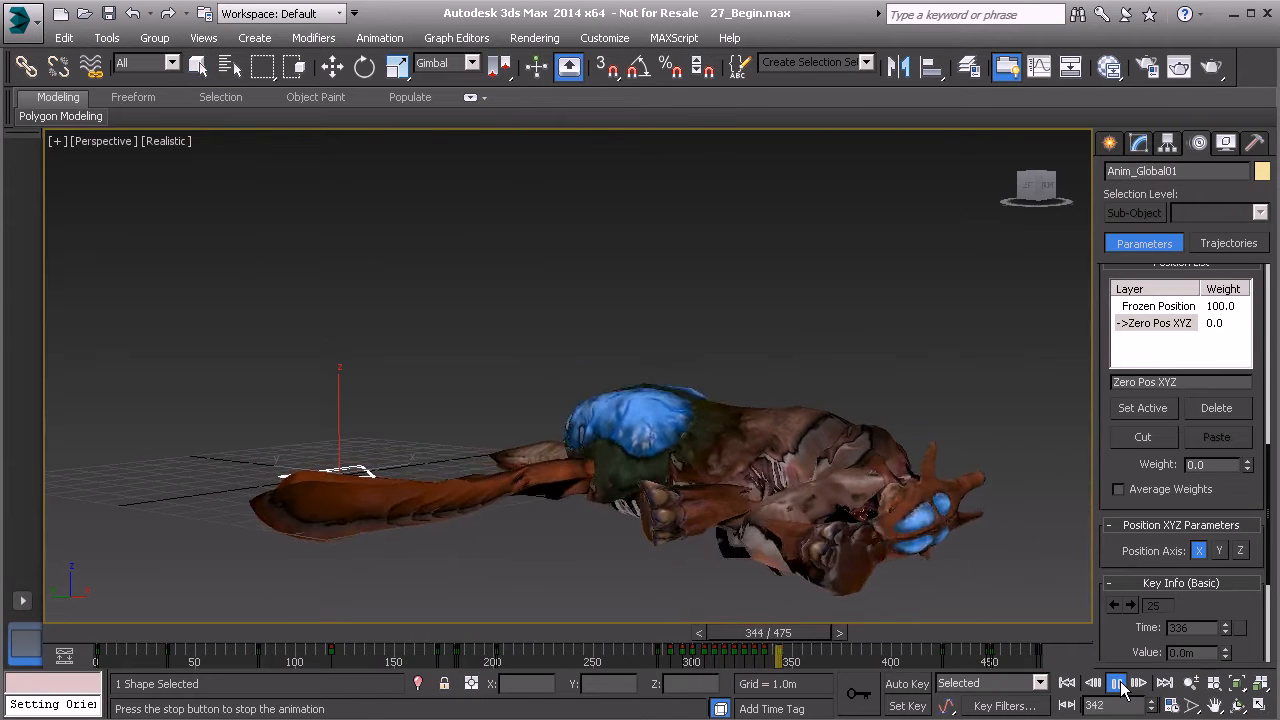
click(1118, 685)
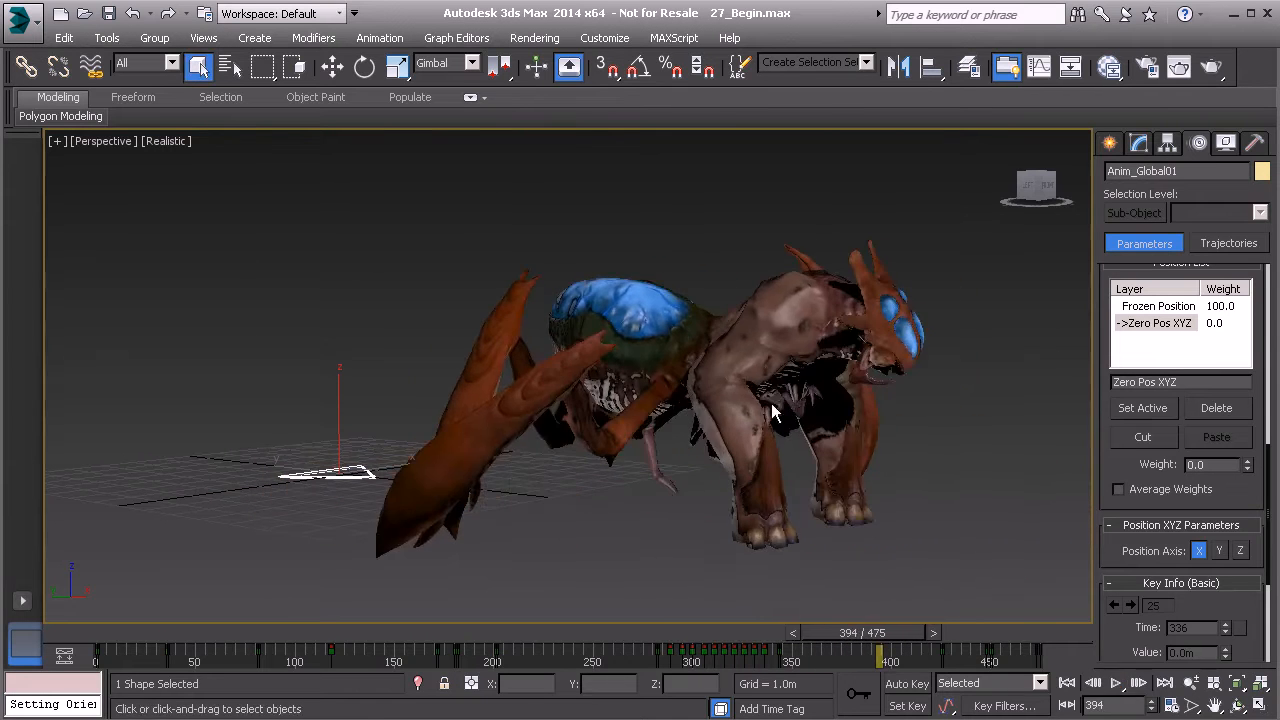
middle_drag(718, 386, 660, 396)
drag(851, 643, 896, 648)
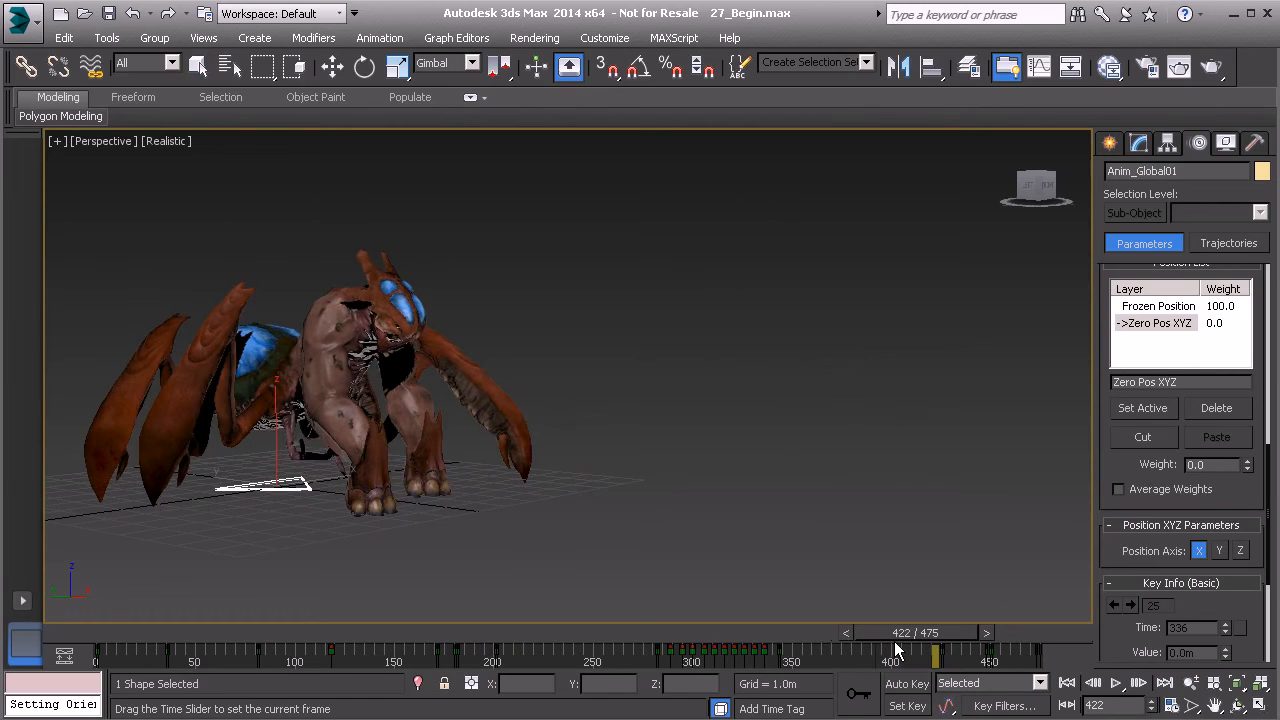
key(q)
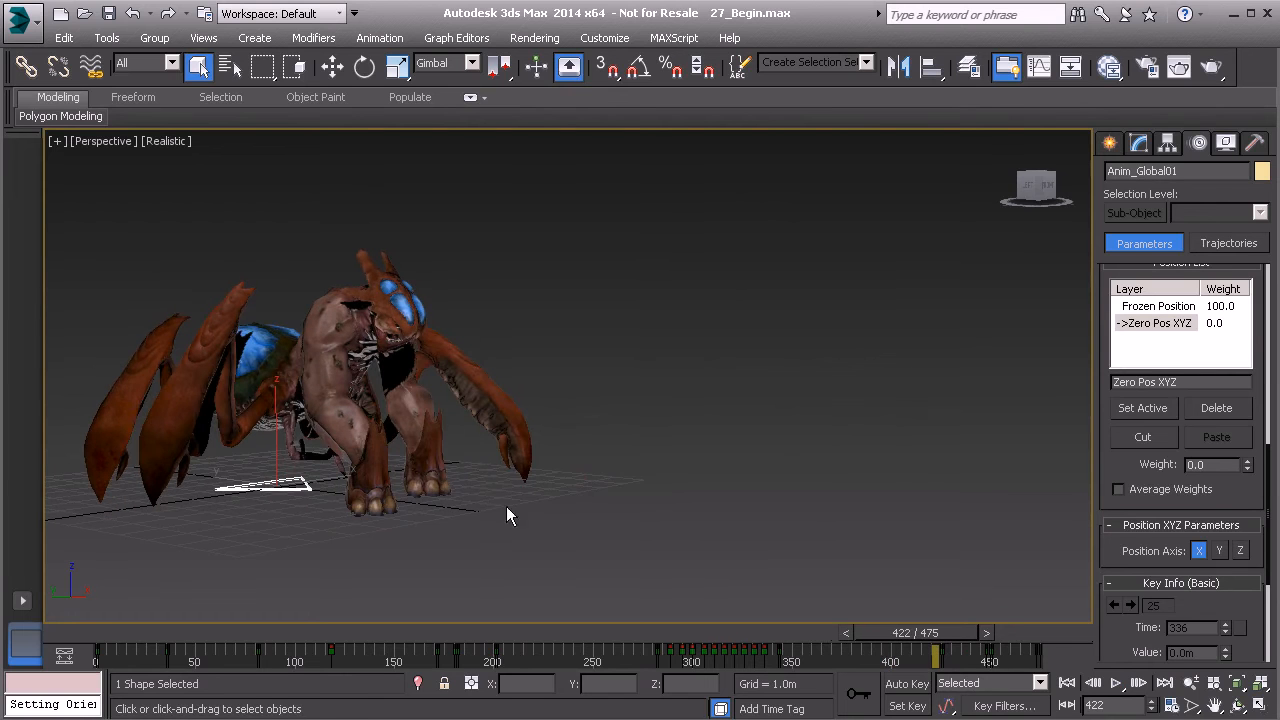
Step: Examine the creature's poses at frames 281, 425 and 475, and return to frame 0
drag(889, 637, 592, 672)
drag(596, 620, 657, 648)
key(q)
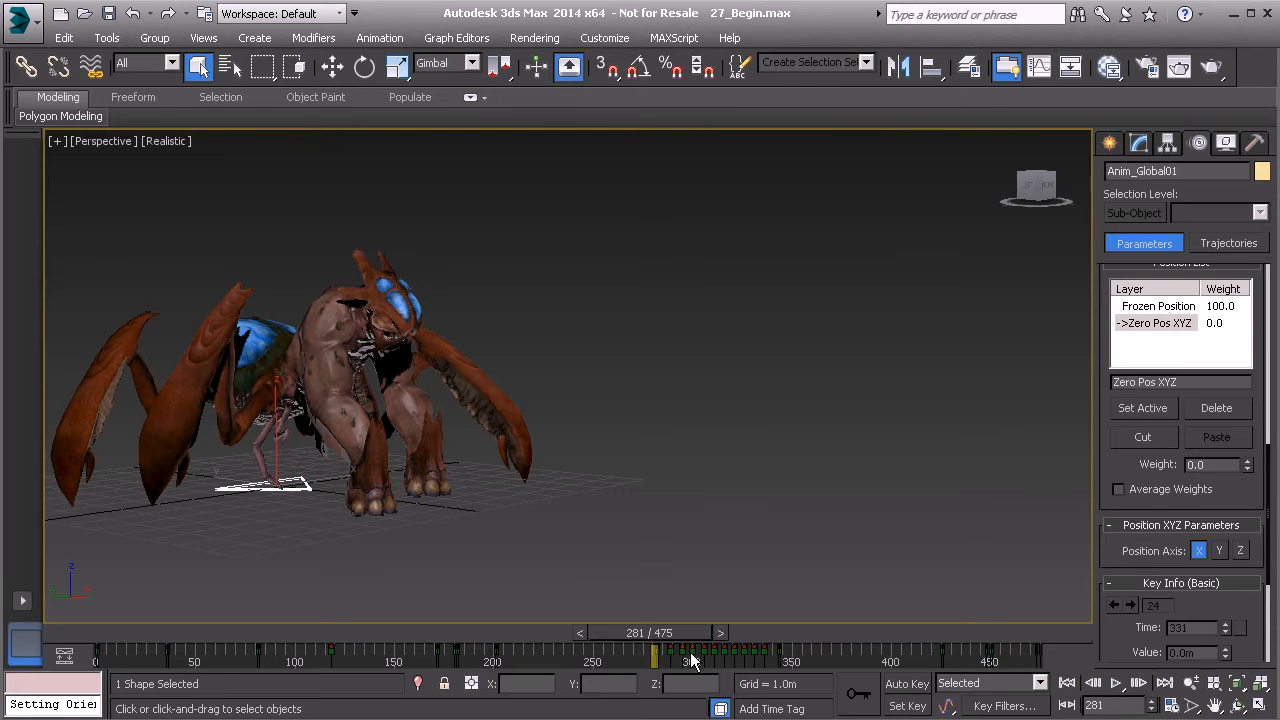
drag(670, 645, 948, 677)
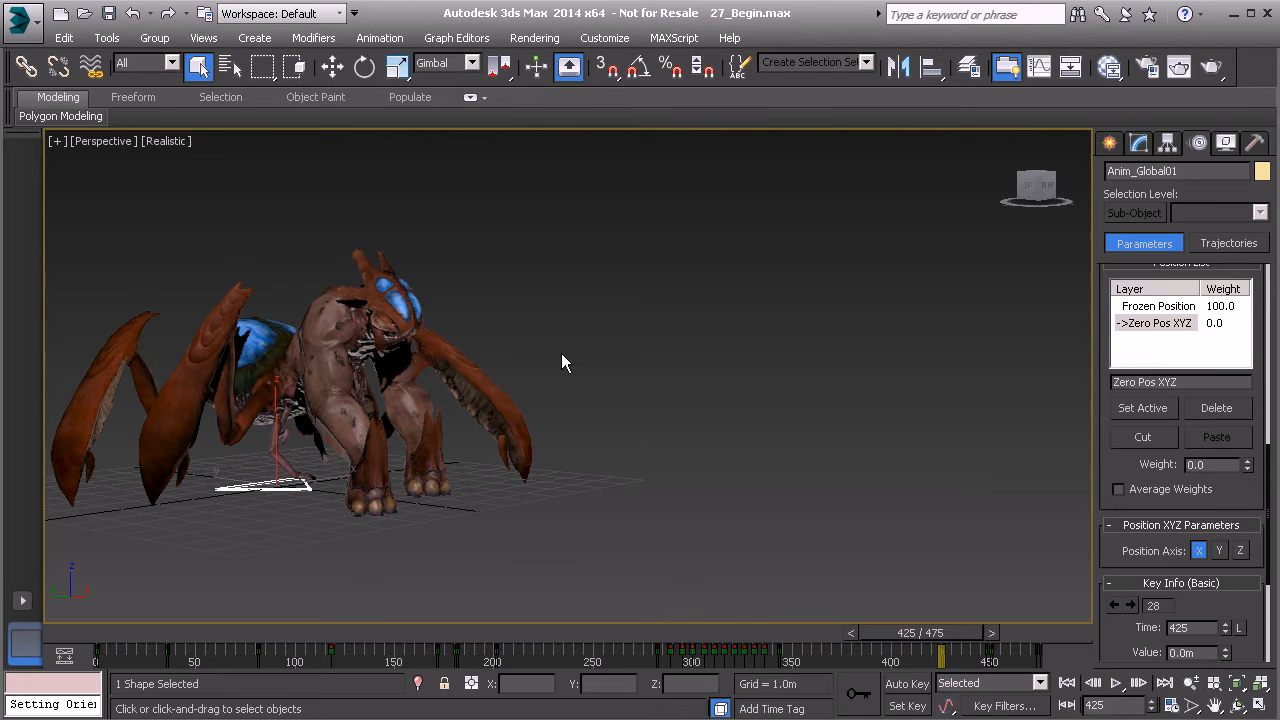
drag(545, 643, 1038, 685)
alt+middle_drag(494, 354, 616, 376)
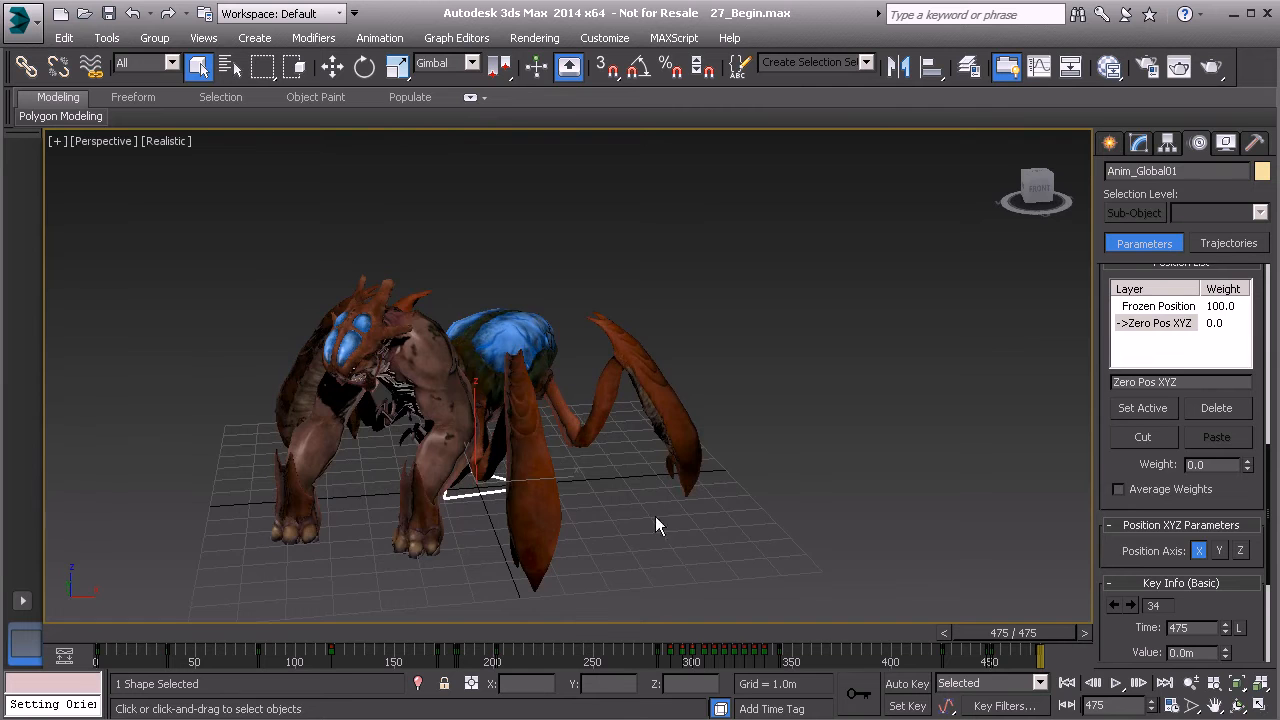
drag(966, 640, 8, 648)
key(q)
alt+middle_drag(583, 466, 700, 446)
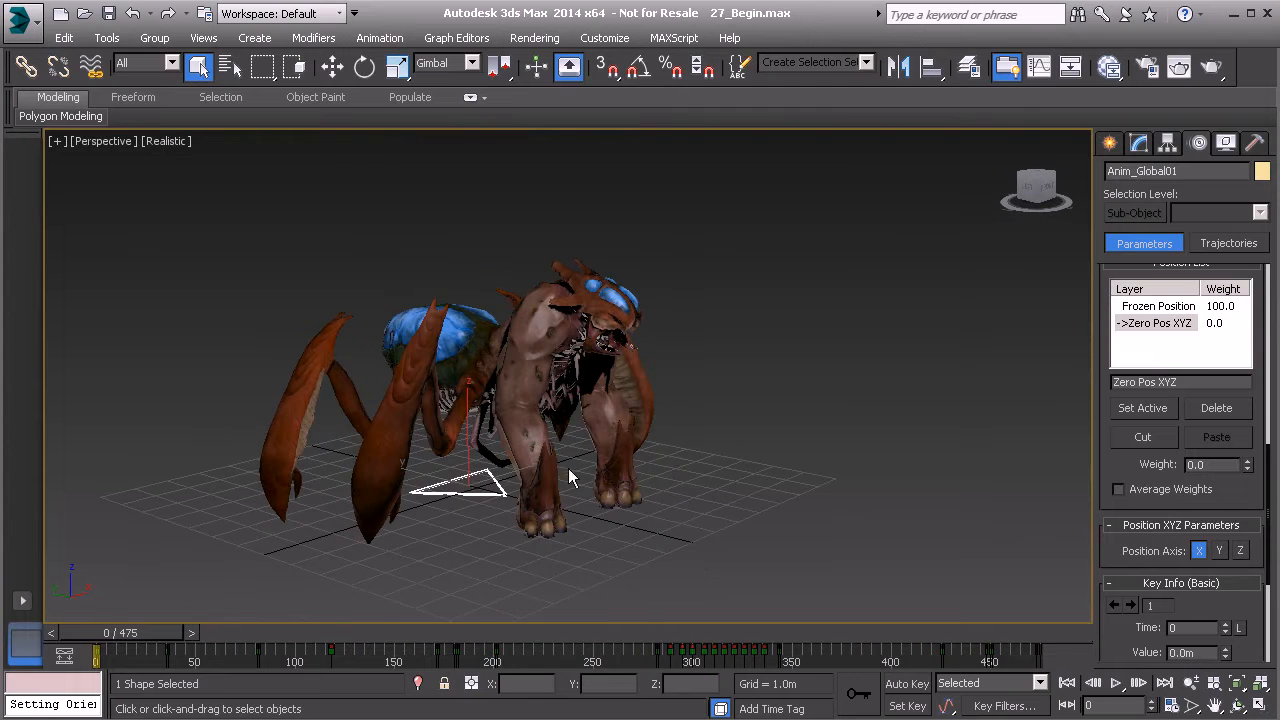
Step: Set the Zero Pos XYZ layer weight of the Anim_Global01 control to 100, staying at frame 0
click(1155, 323)
click(1211, 464)
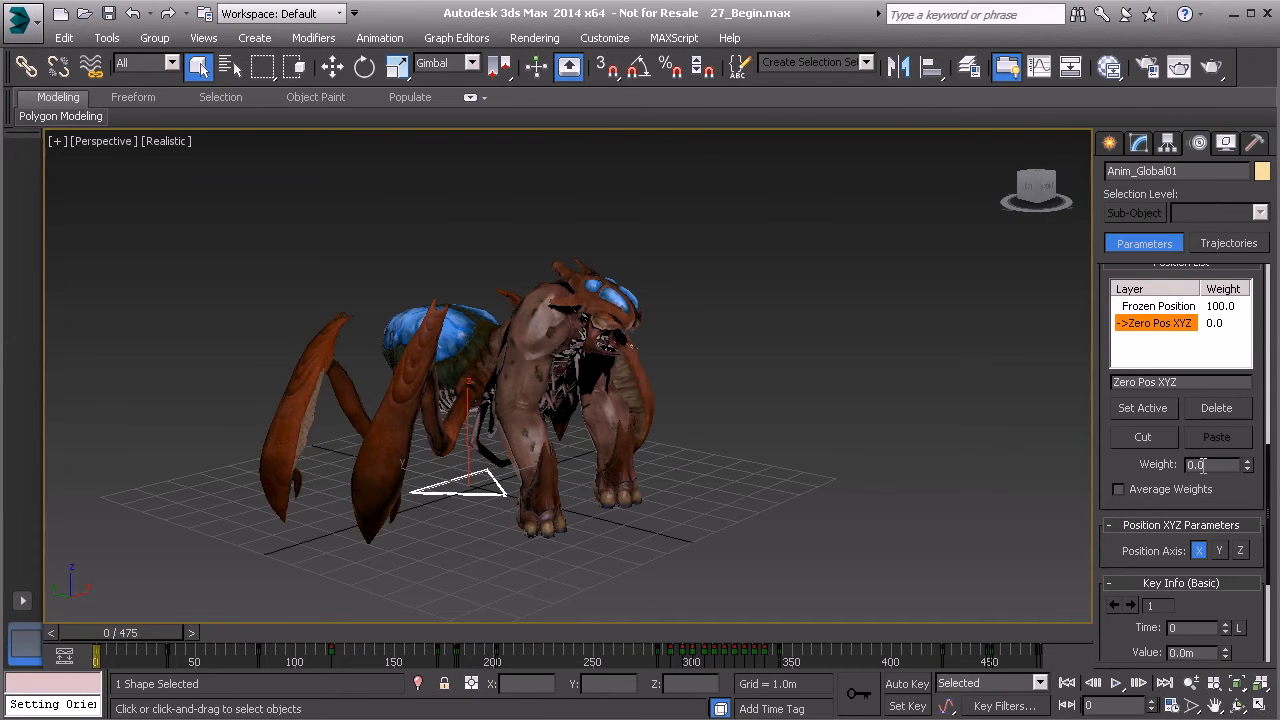
text(100)
key(Return)
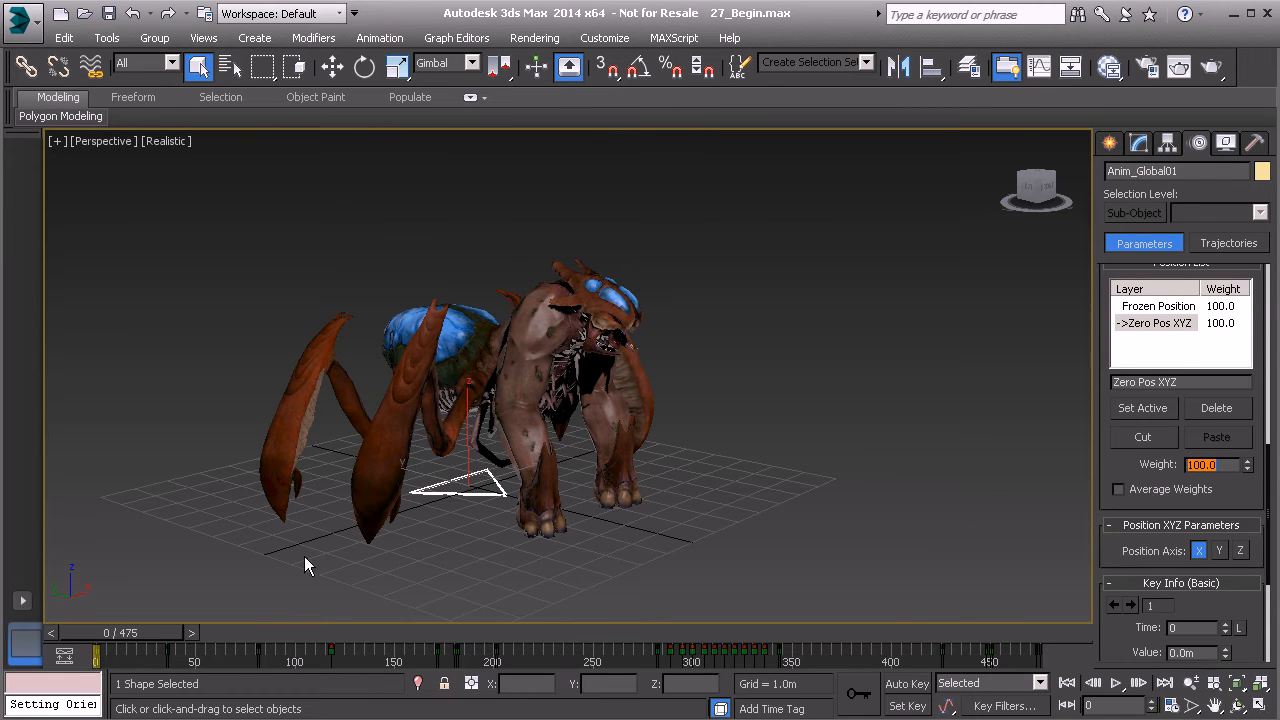
mouse_move(142, 628)
mouse_down()
mouse_move(1000, 633)
mouse_move(575, 660)
mouse_move(141, 604)
mouse_move(660, 633)
mouse_move(165, 653)
mouse_move(150, 640)
mouse_up()
key(q)
Step: Open the layer manager, unhide the Envelope layer and unfreeze the Model layer
click(107, 37)
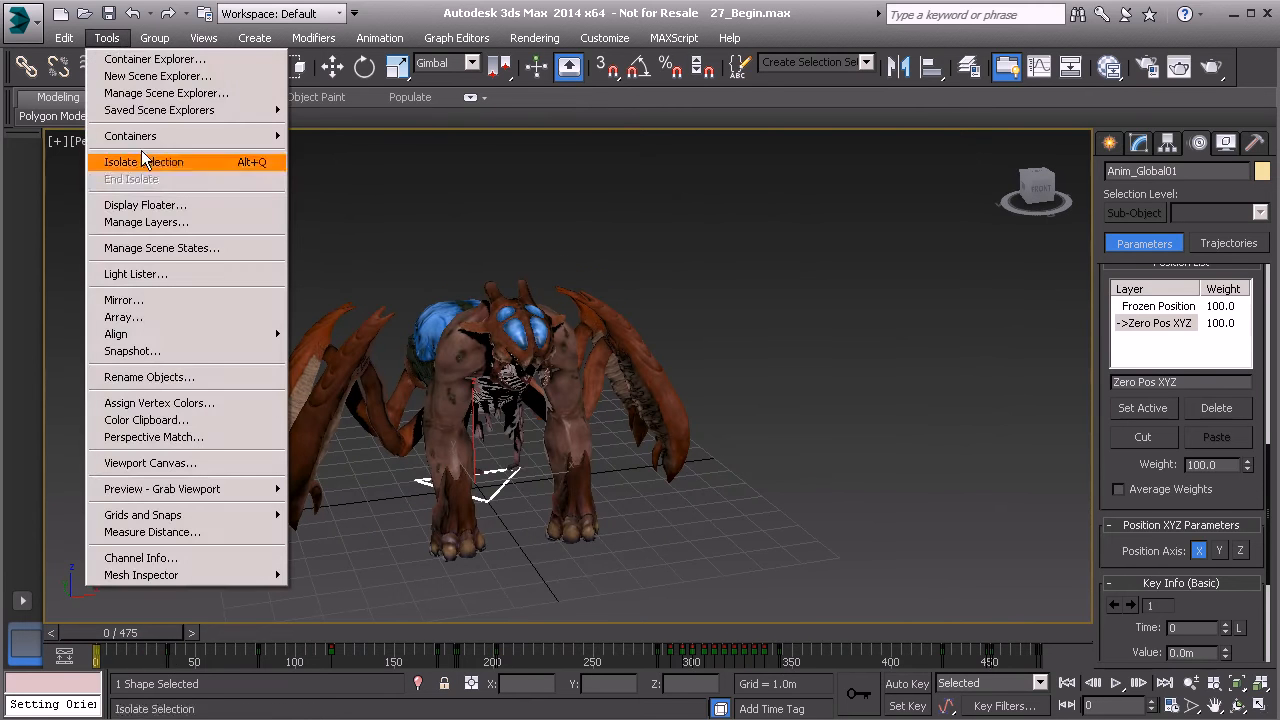
click(165, 223)
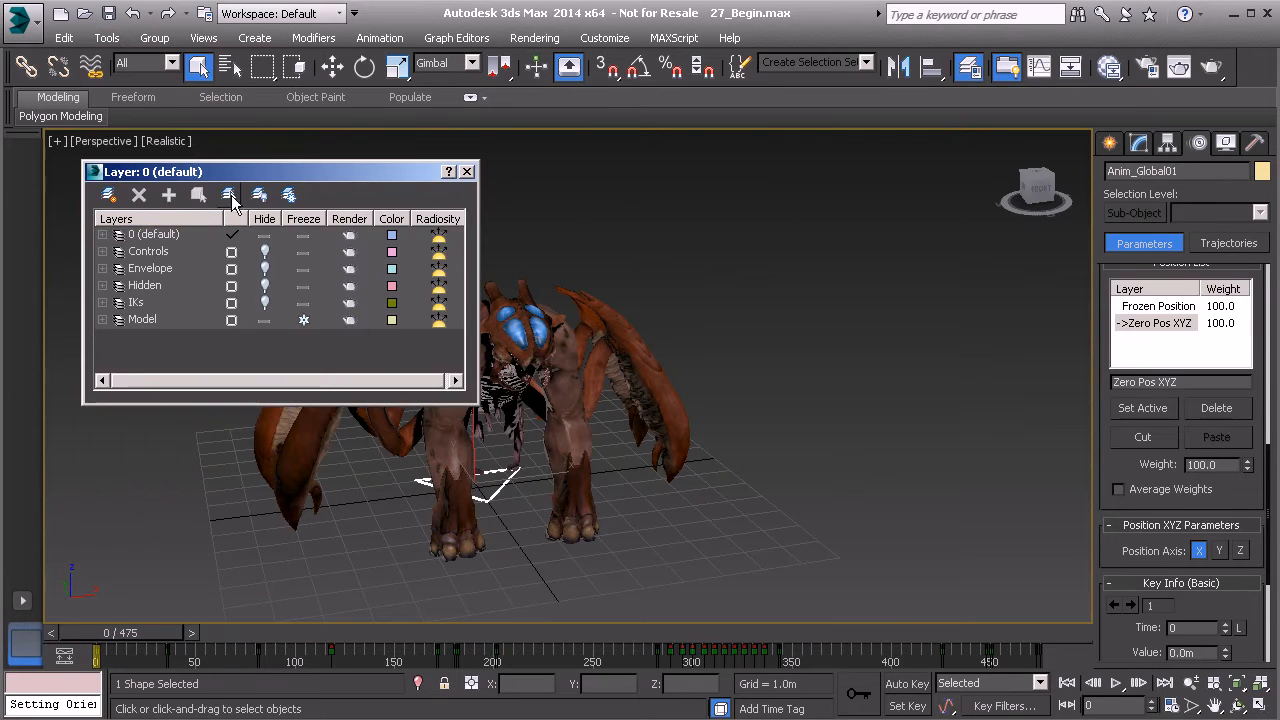
middle_drag(636, 330, 640, 394)
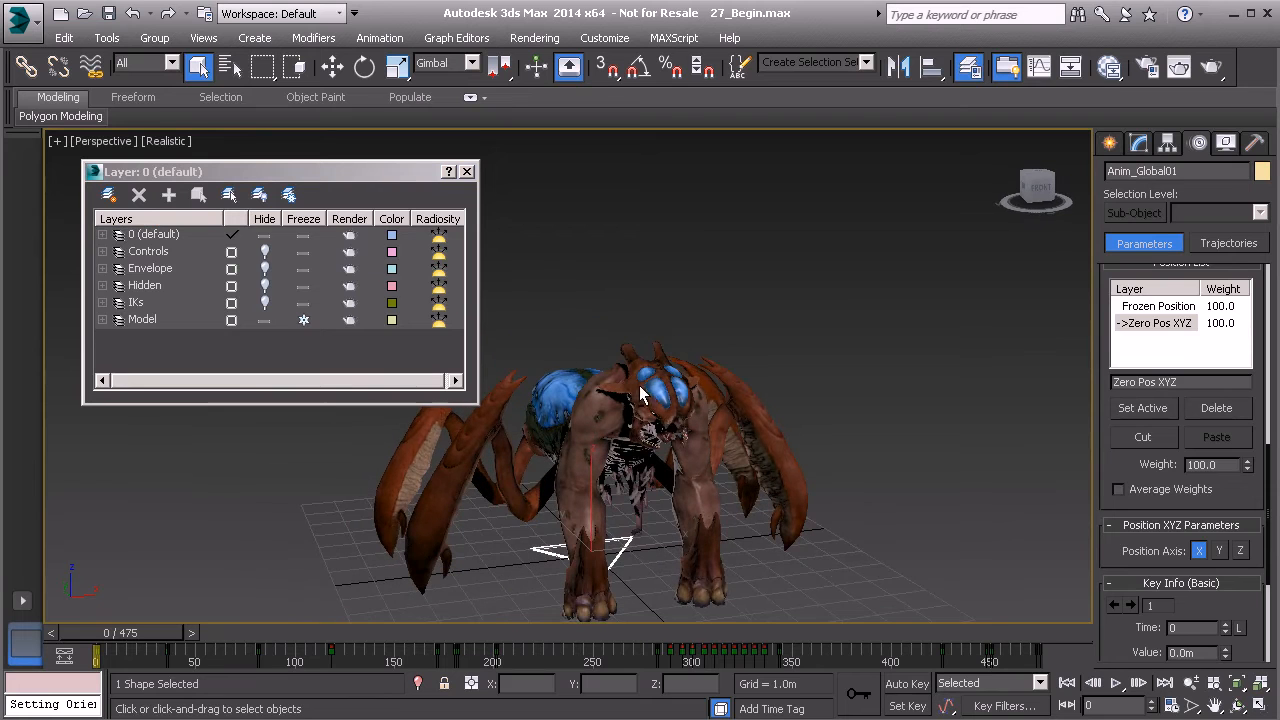
click(270, 268)
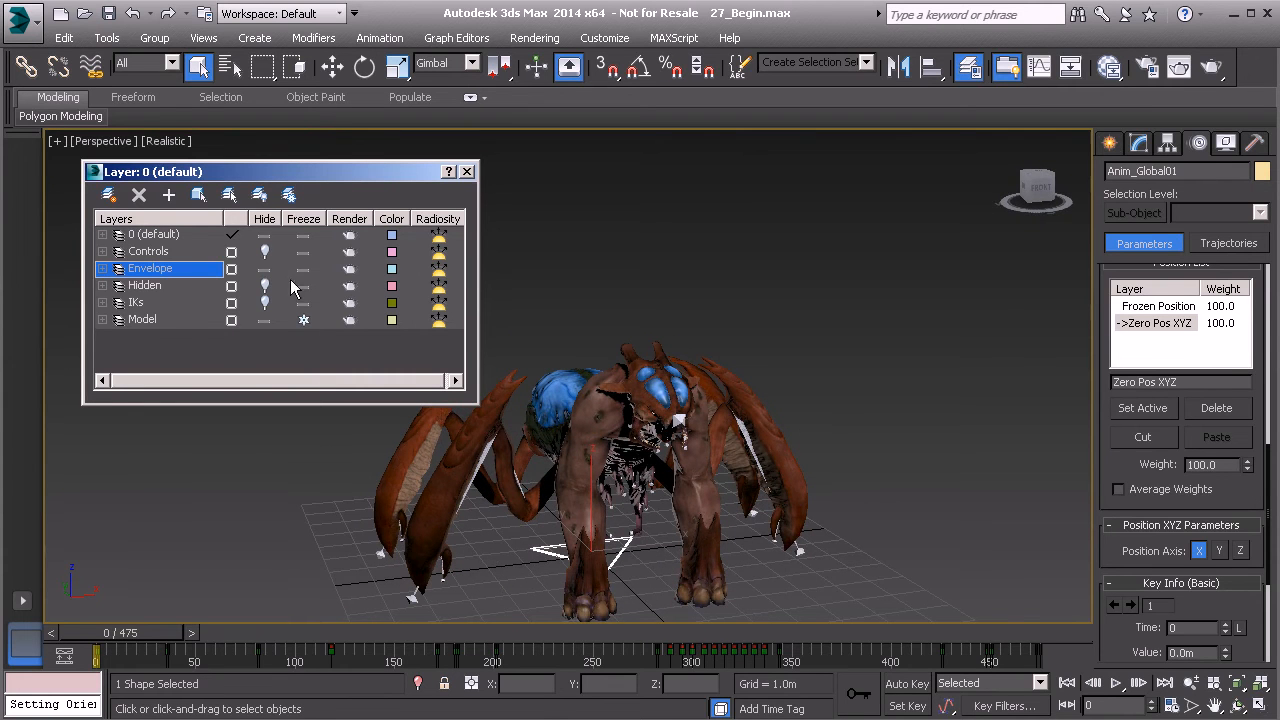
click(305, 319)
Step: Select the creature's mesh and all its visible envelope objects, leaving the triangular global control out of the selection
alt+middle_drag(420, 335, 579, 302)
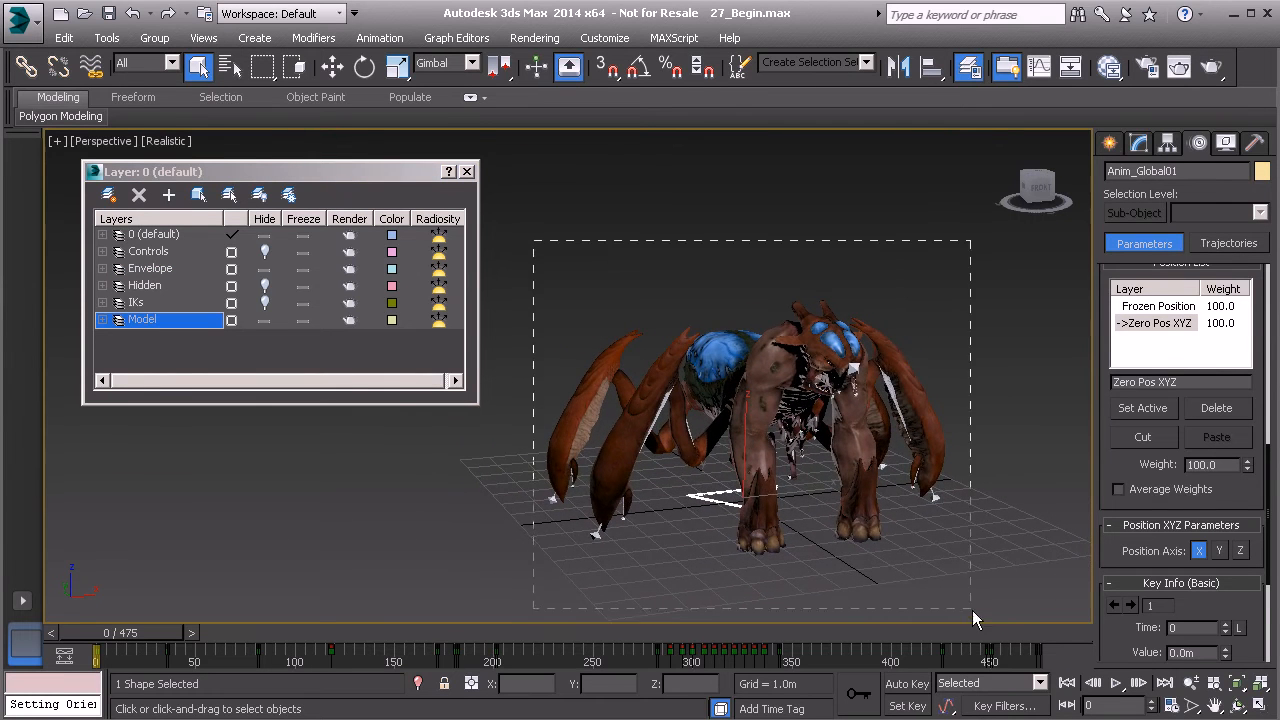
drag(993, 615, 993, 615)
alt+middle_drag(899, 496, 697, 525)
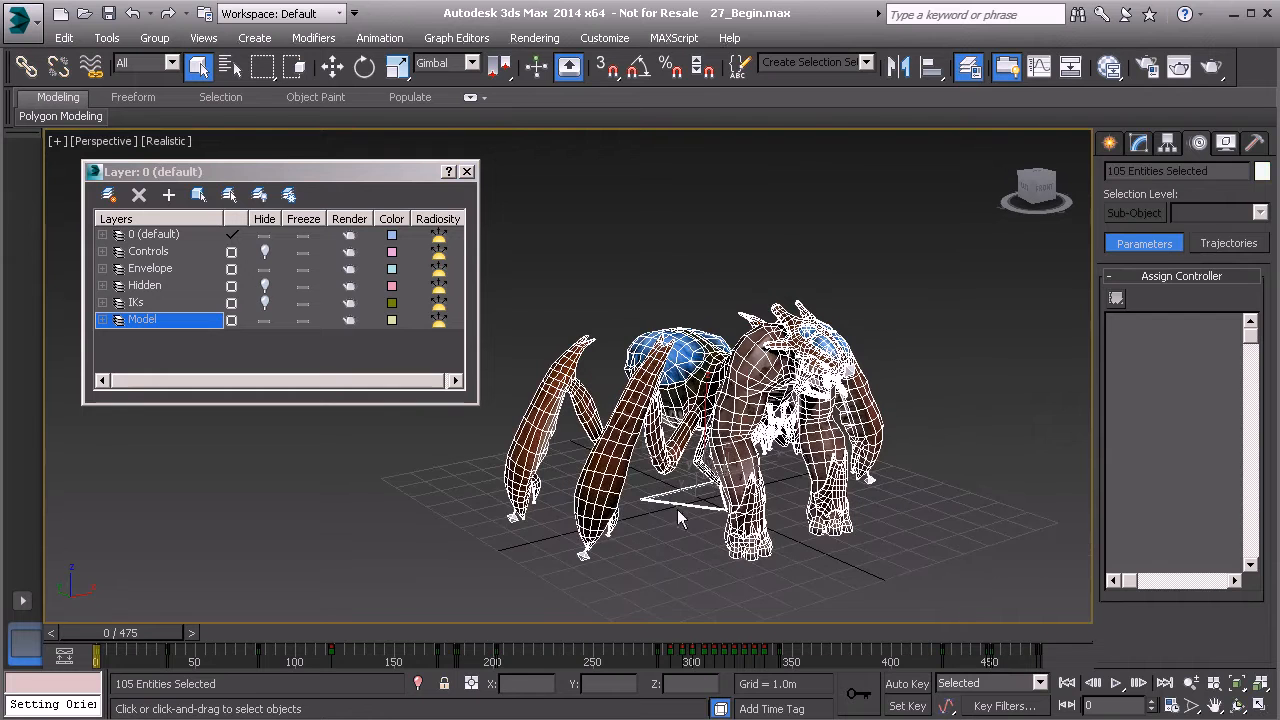
alt+click(680, 506)
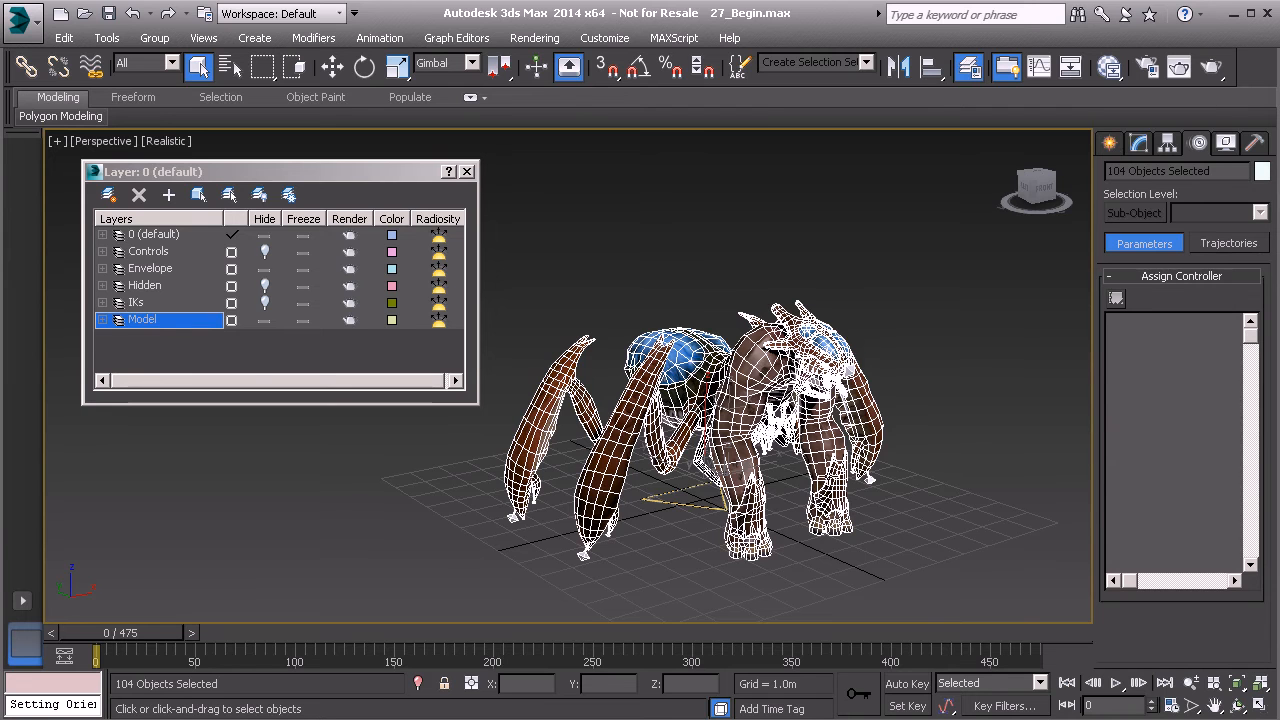
Step: Start exporting only the selected objects as an Autodesk FBX file named GameBoss_Animations in the export folder
middle_drag(748, 382, 655, 382)
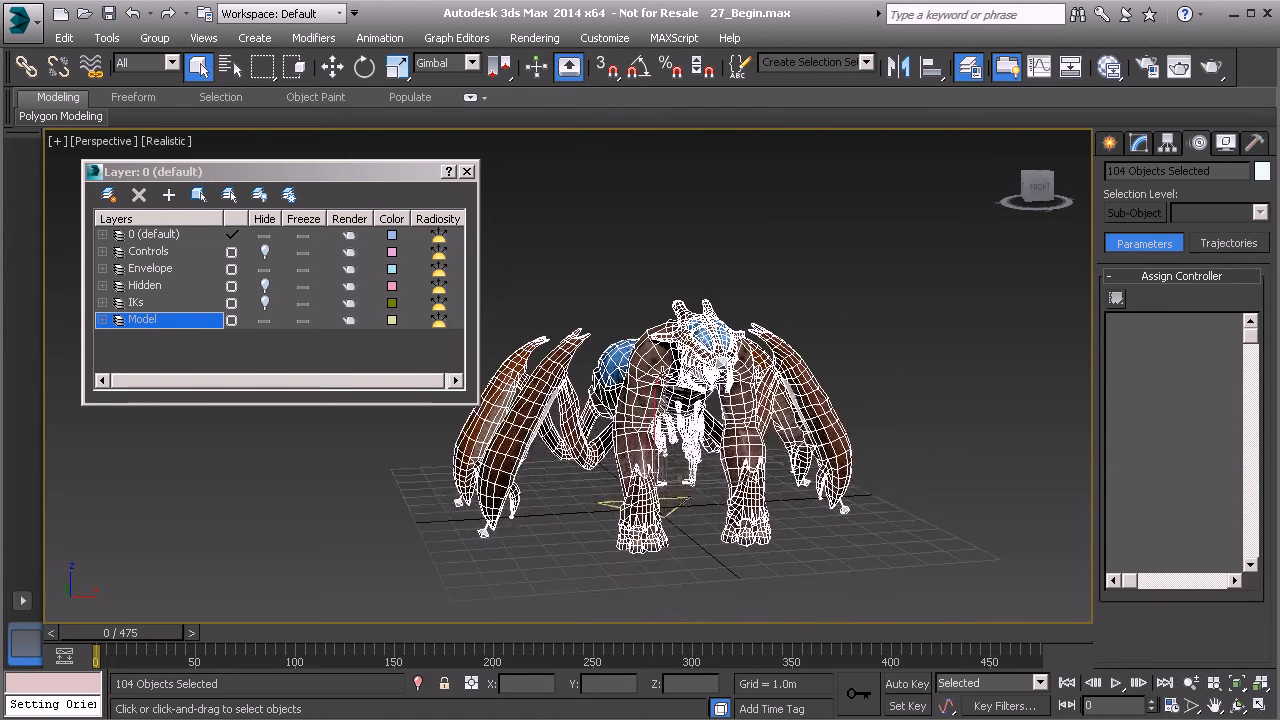
middle_drag(742, 422, 666, 415)
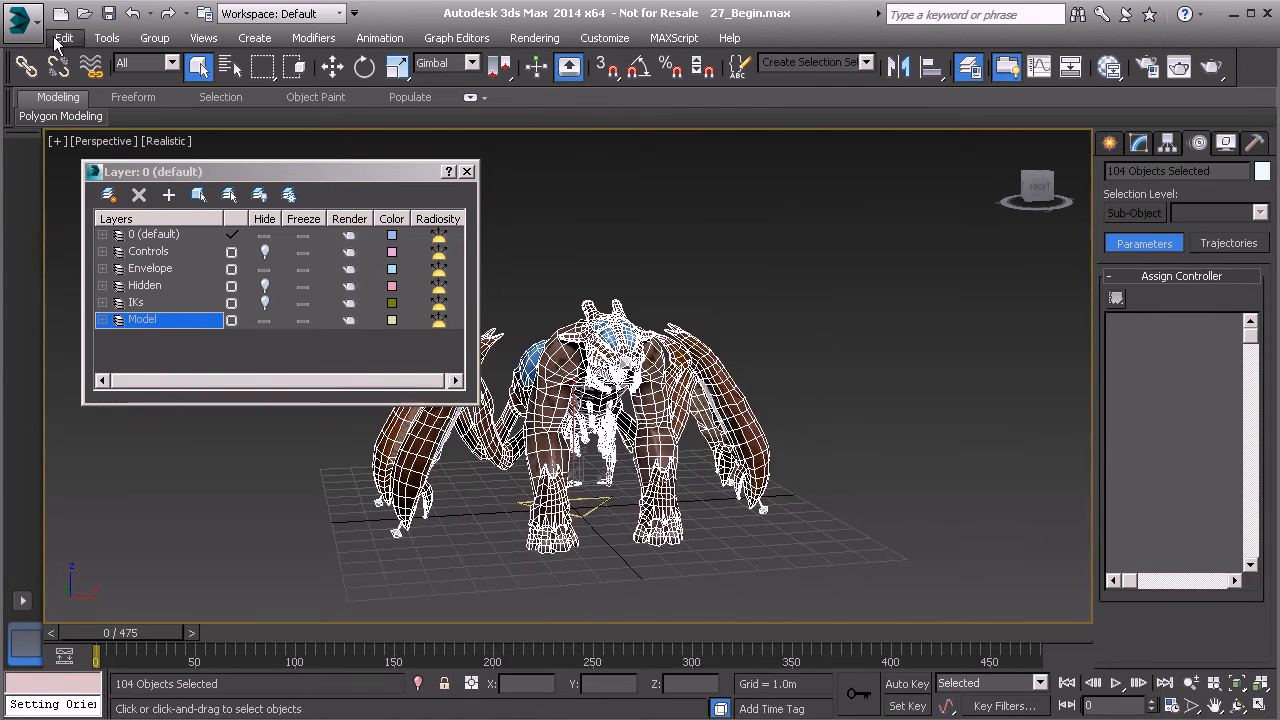
click(22, 18)
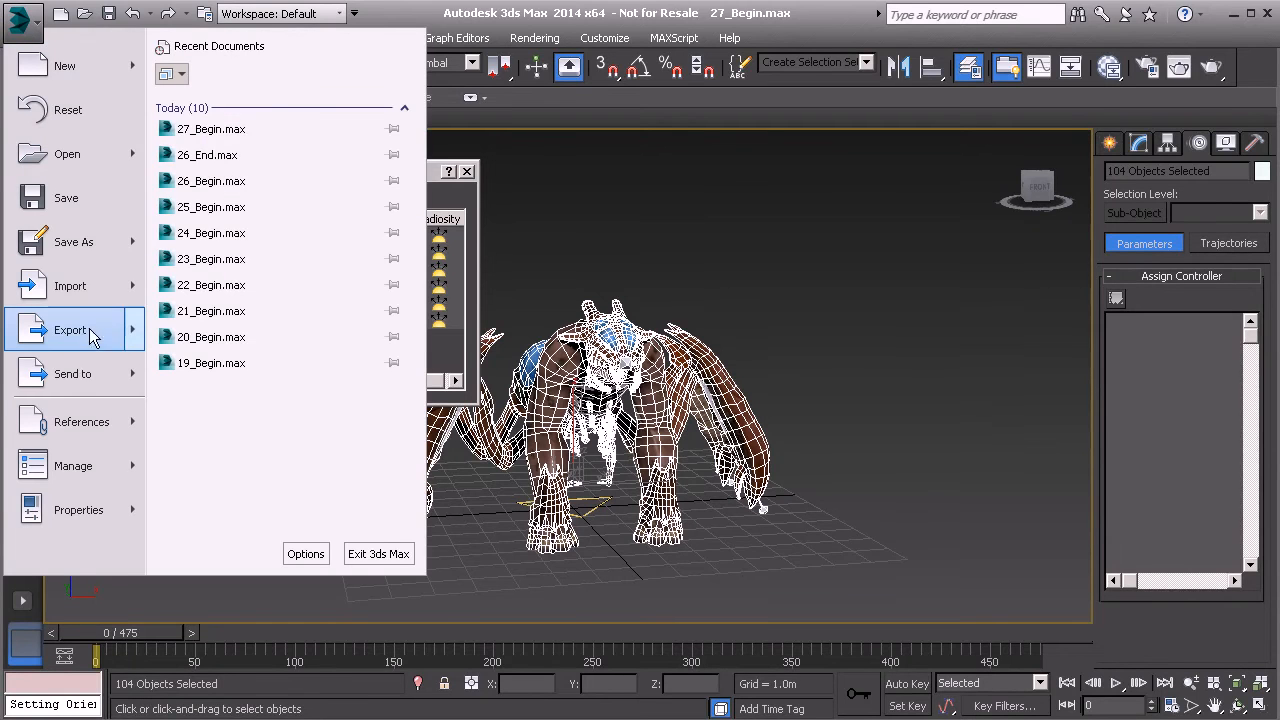
mouse_move(114, 343)
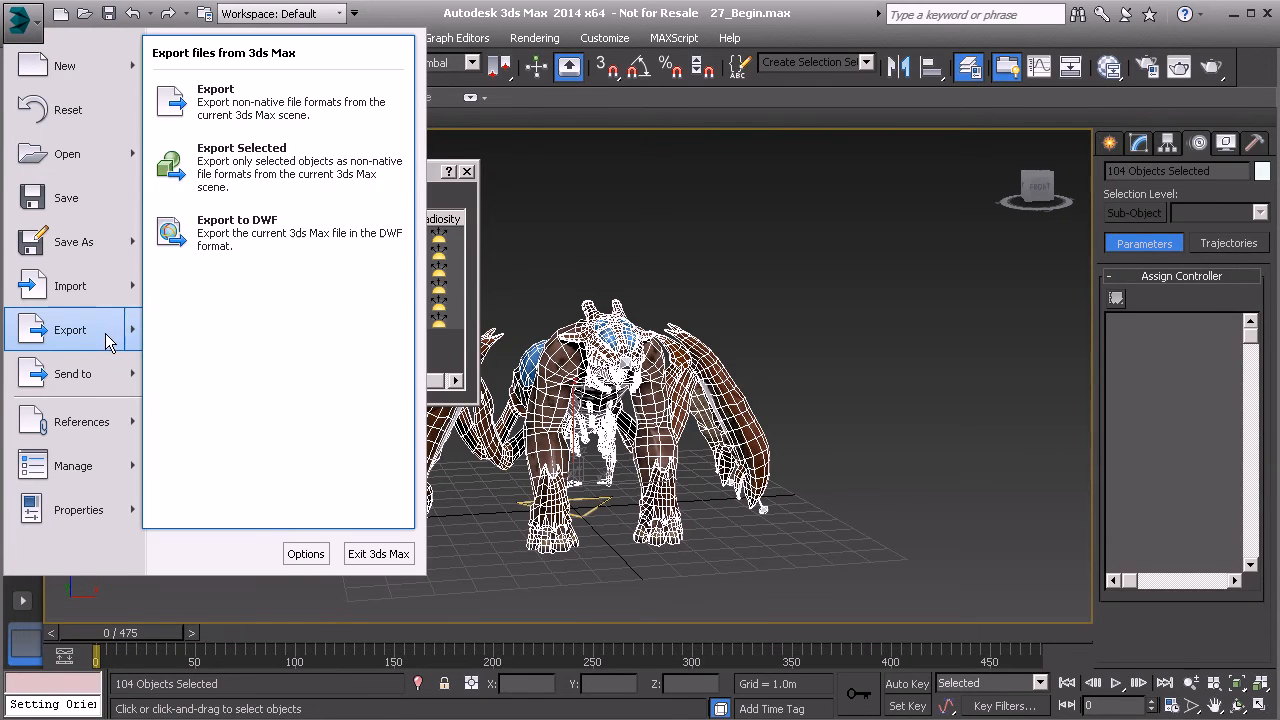
click(247, 176)
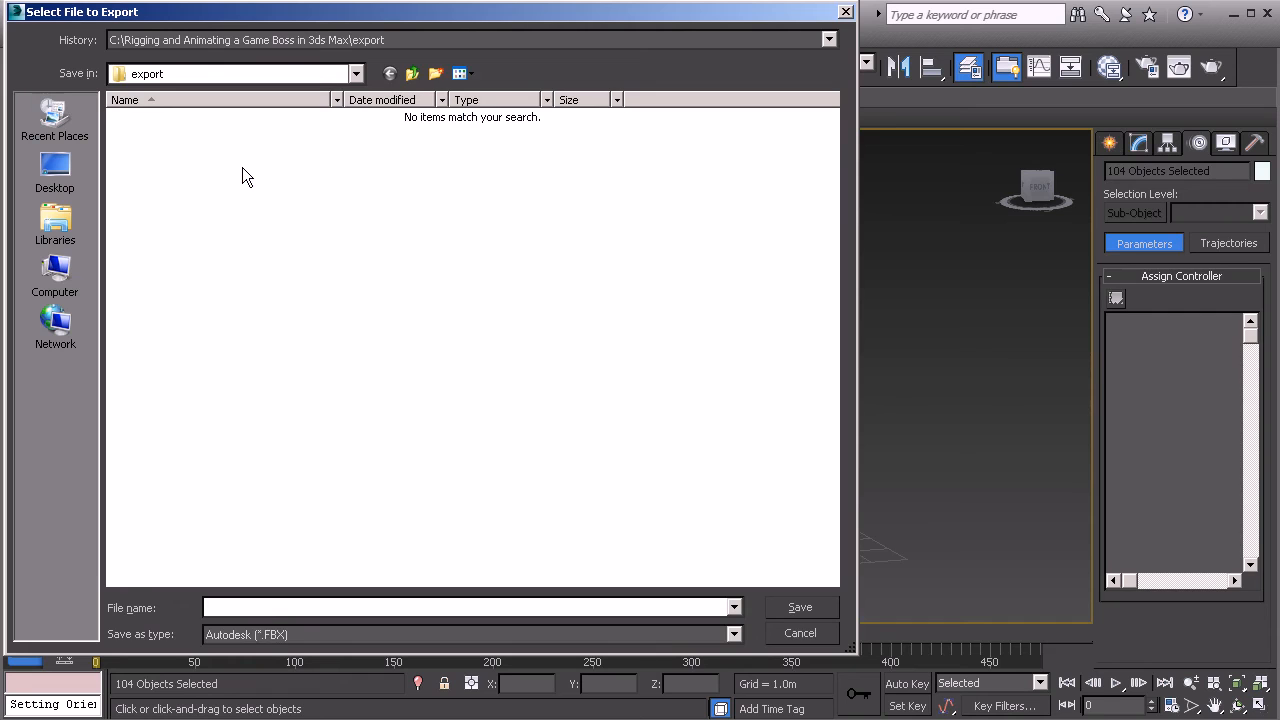
text(GameBoss_Animations)
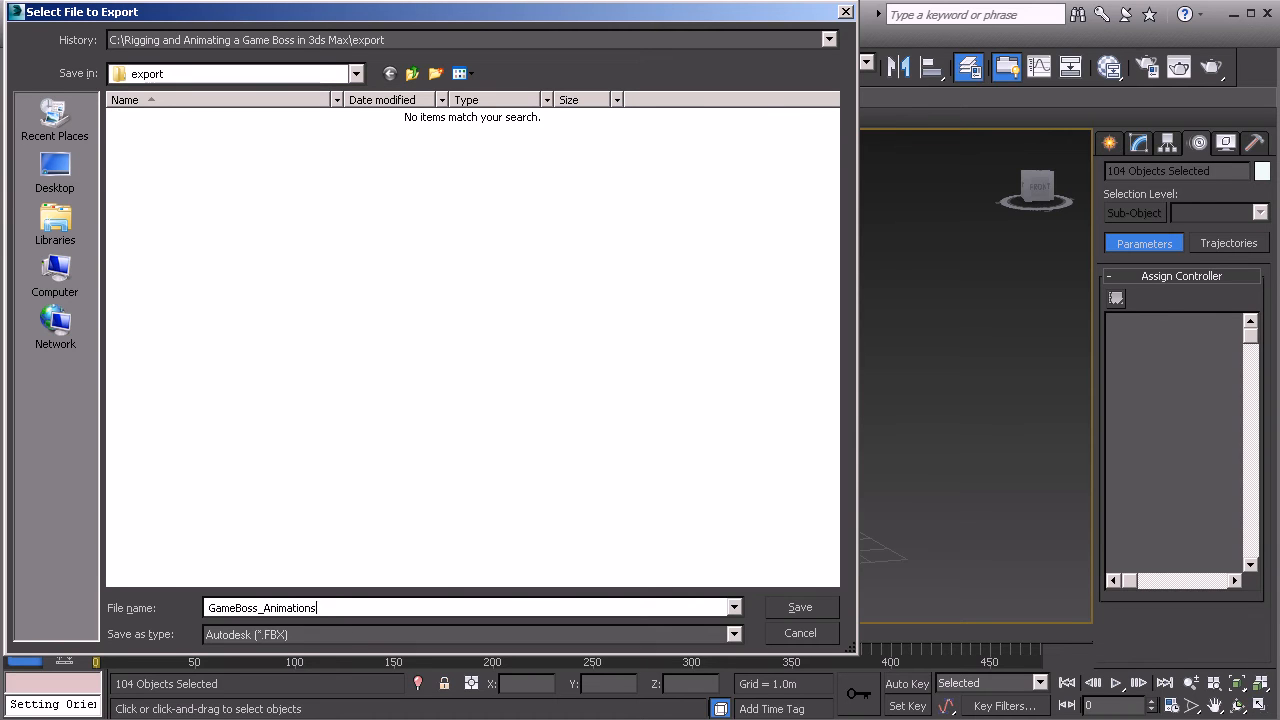
click(786, 600)
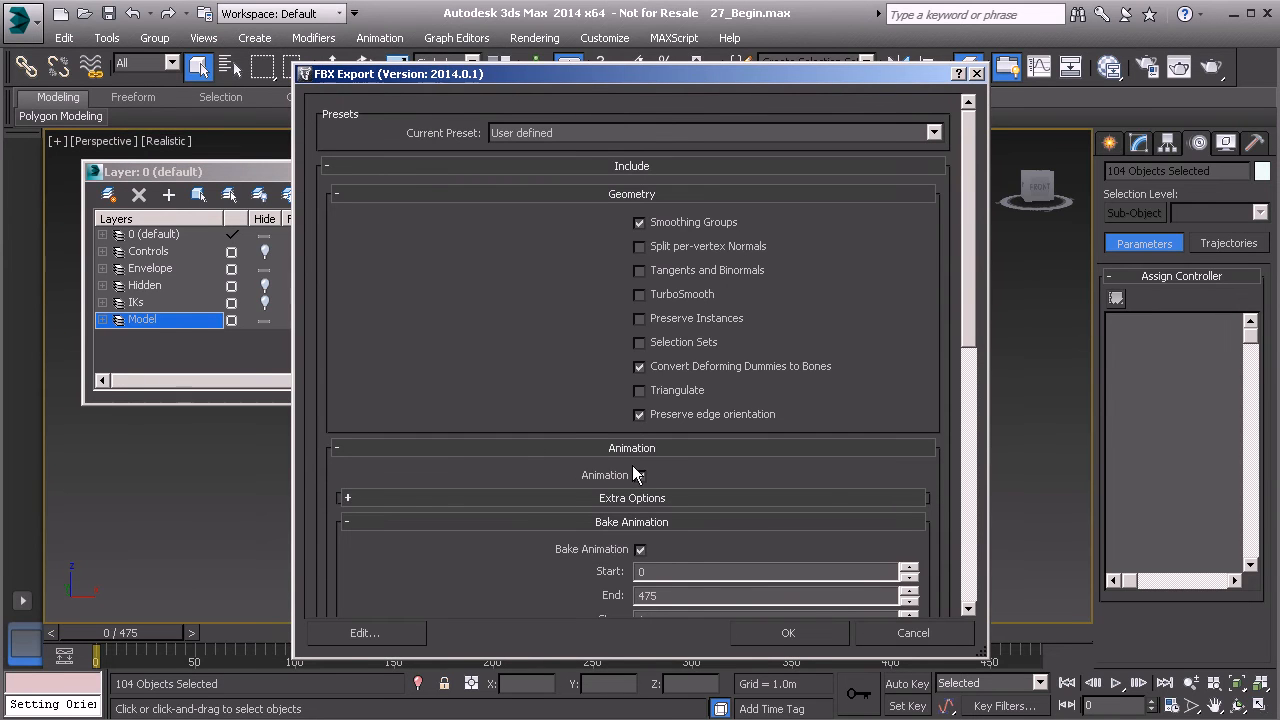
Step: Check the FBX animation, bake and Embed Media options, and export with animation baked from frame 0 to 475 and media embedded
drag(967, 285, 958, 398)
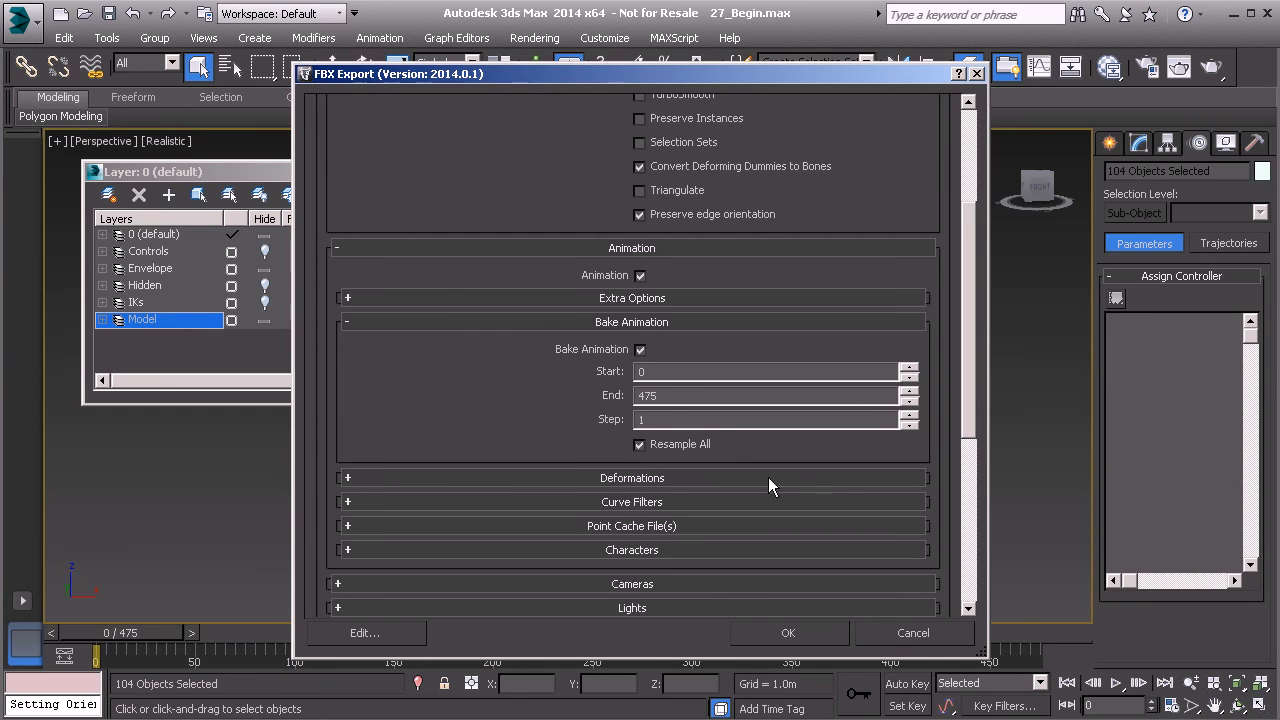
drag(972, 391, 976, 492)
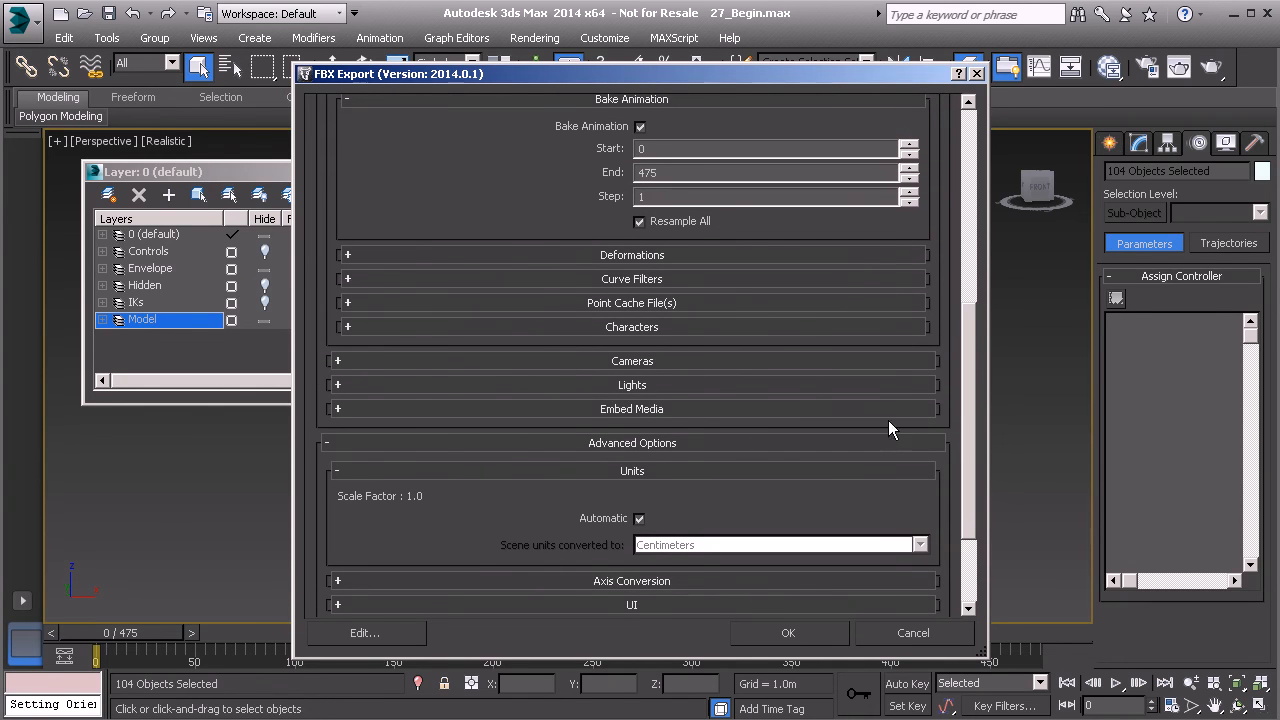
click(548, 408)
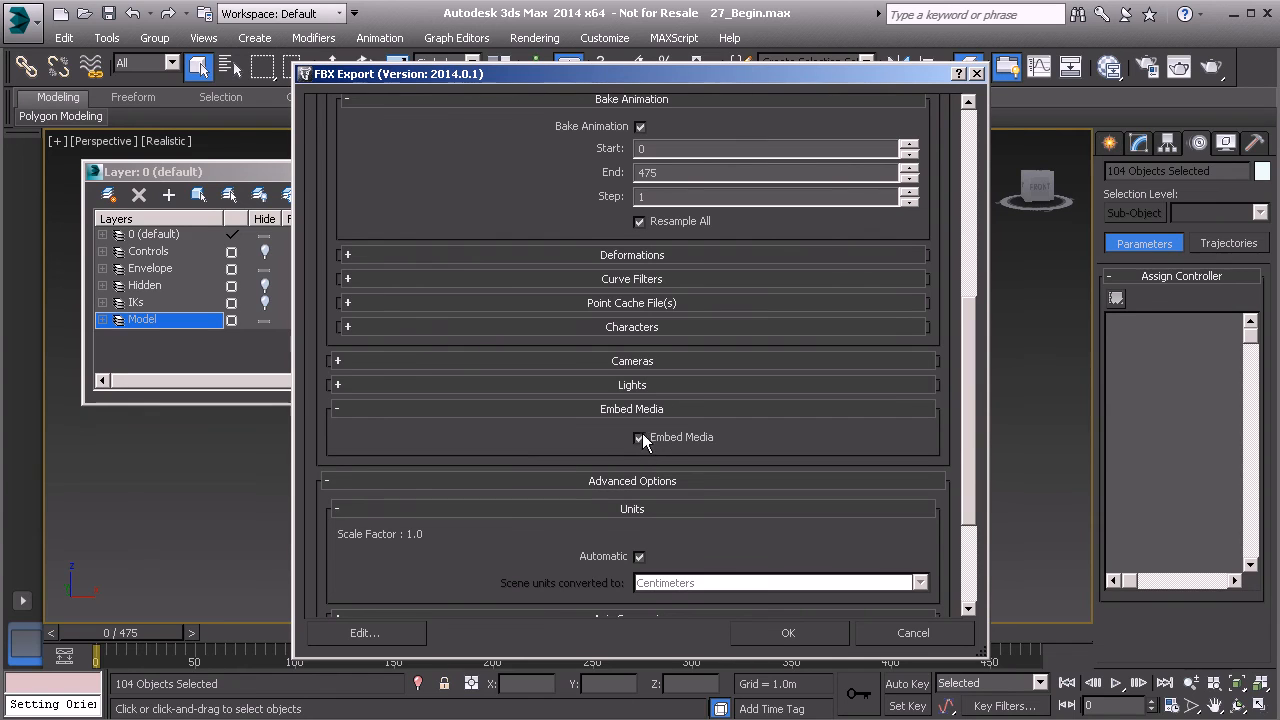
click(803, 632)
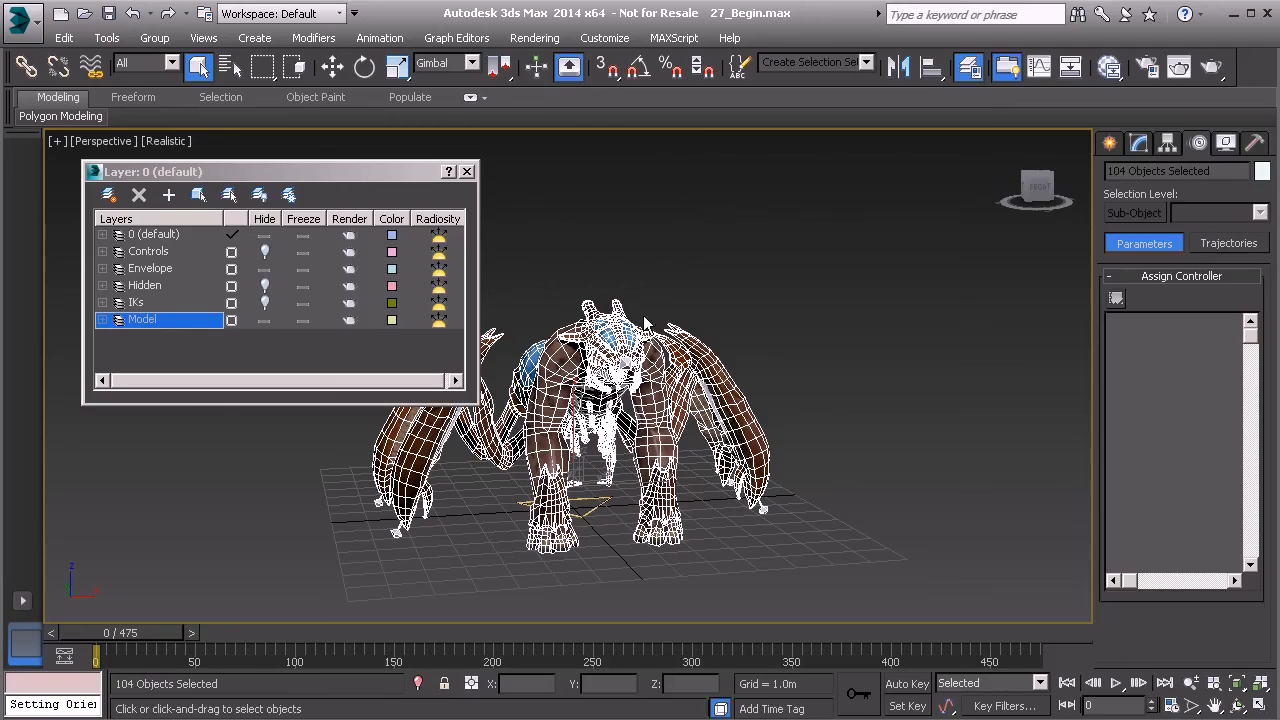
Step: Close the layer manager and deselect all of the creature's objects
middle_drag(667, 333, 701, 323)
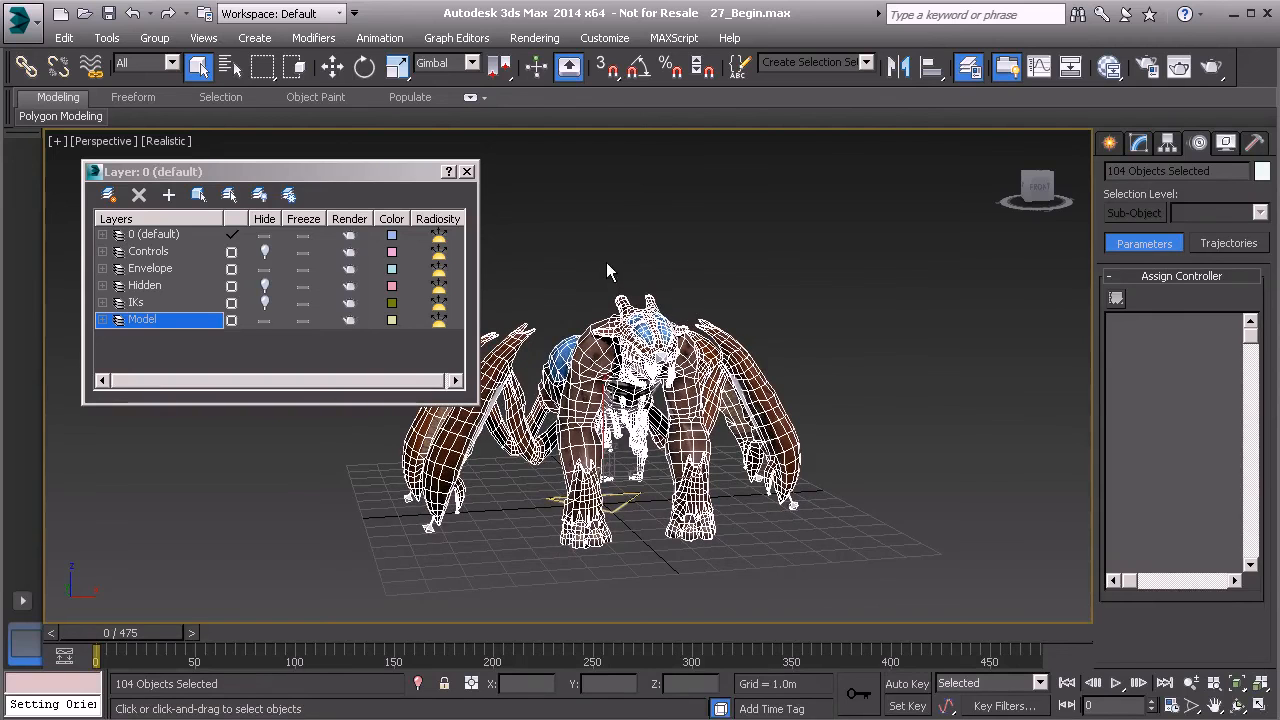
click(467, 173)
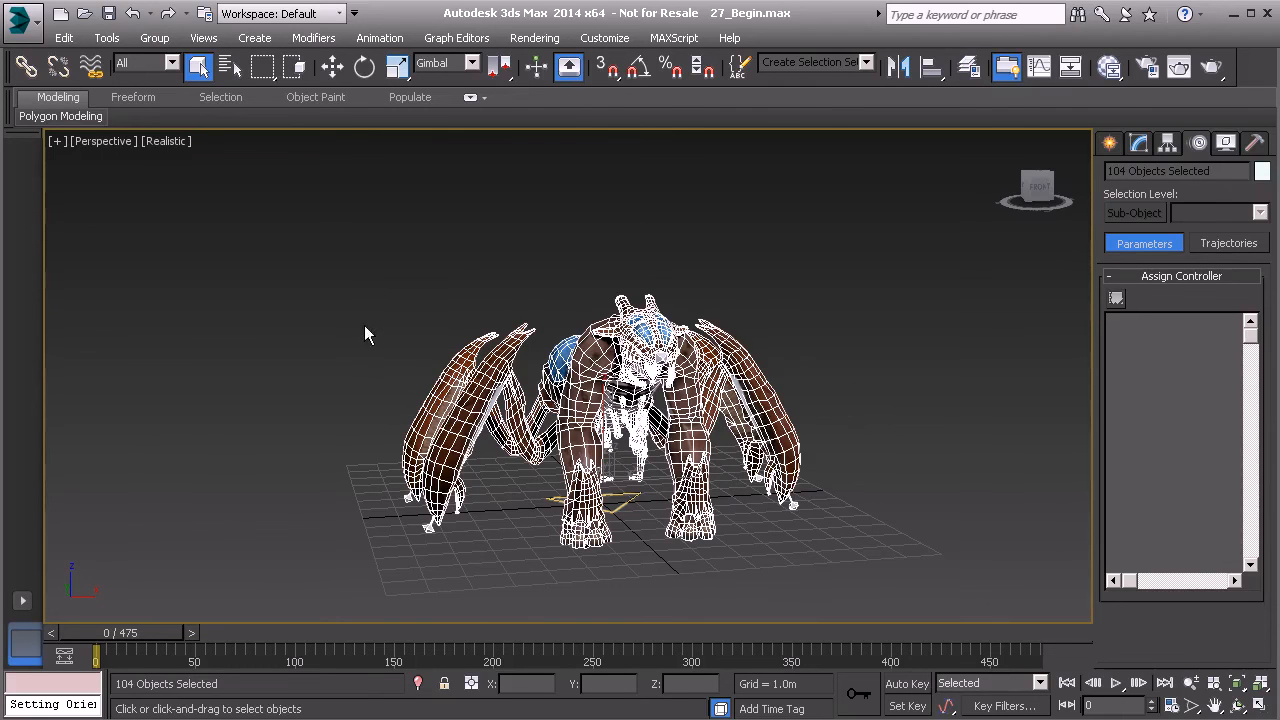
click(362, 295)
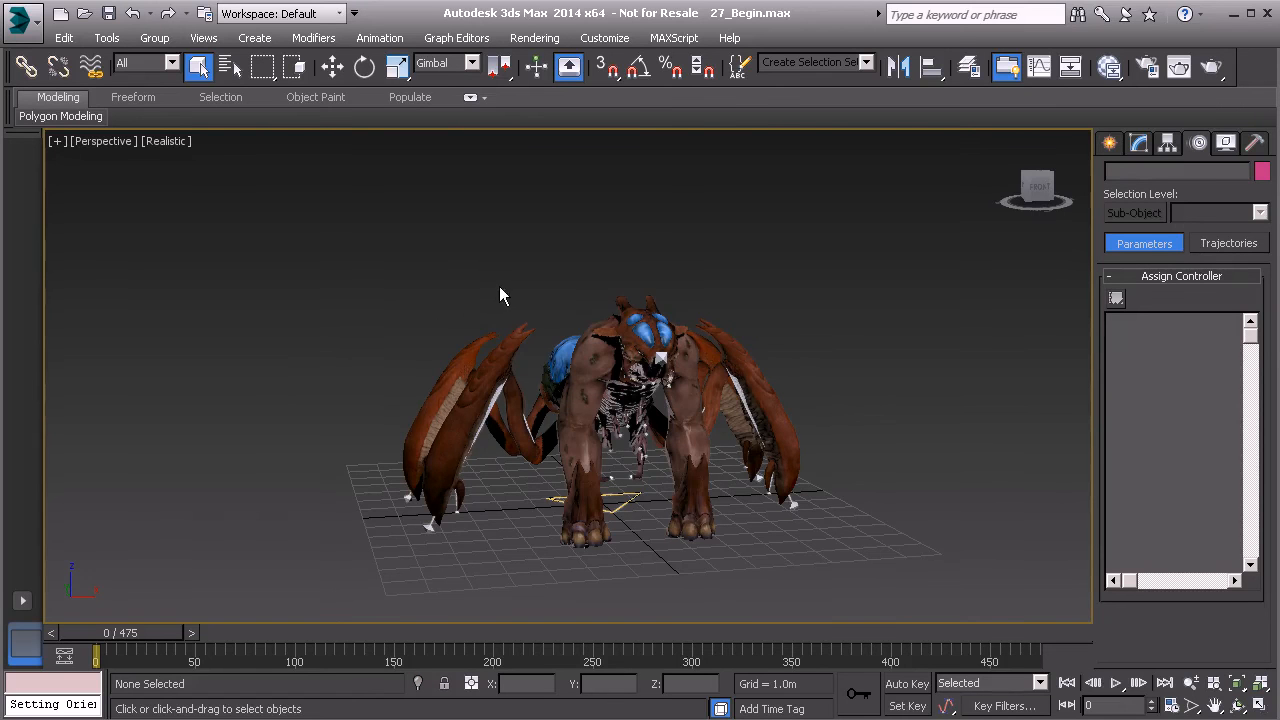
middle_drag(499, 286, 484, 290)
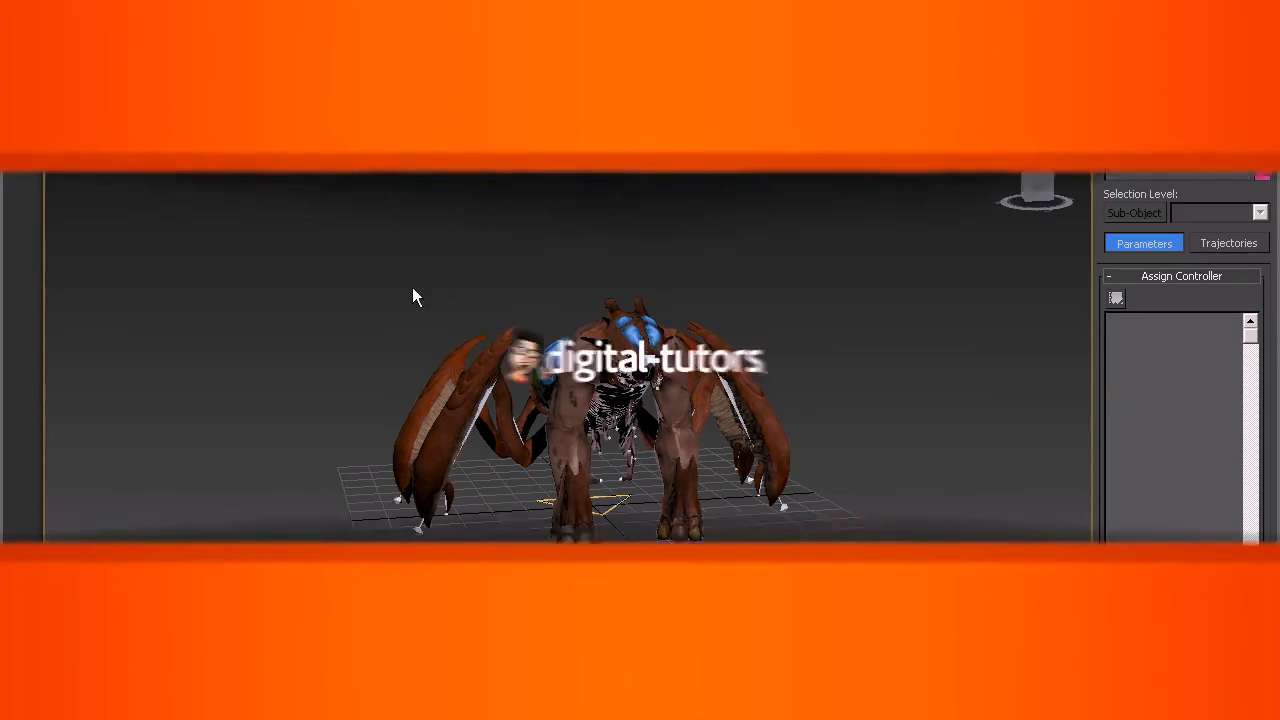